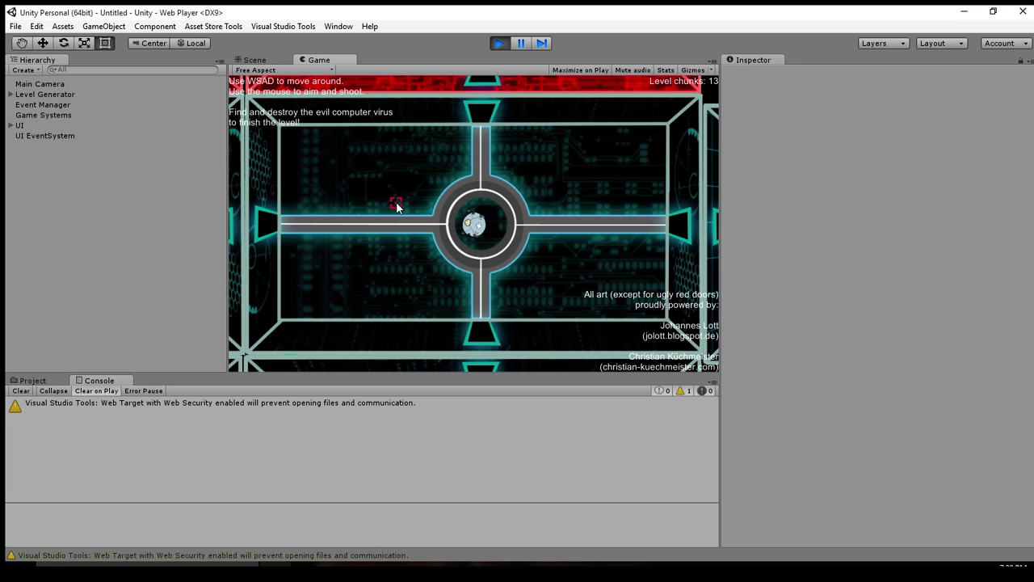
Step: Move the player through the first generated rooms and hubs, heading toward the red door
key("a")
key("w")
key("s")
key("w")
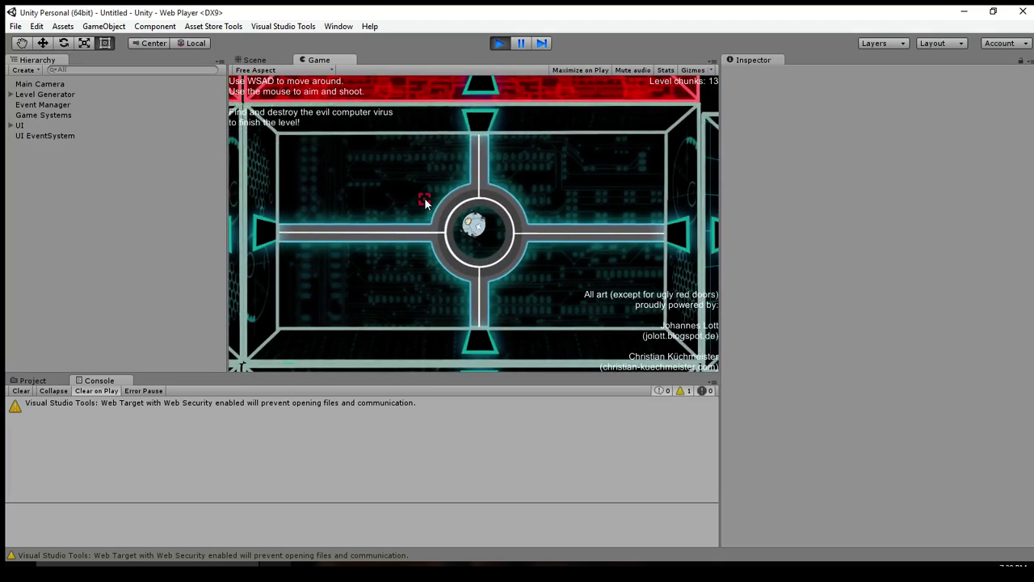
key("a")
key("s")
key("d")
key("a")
key("a")
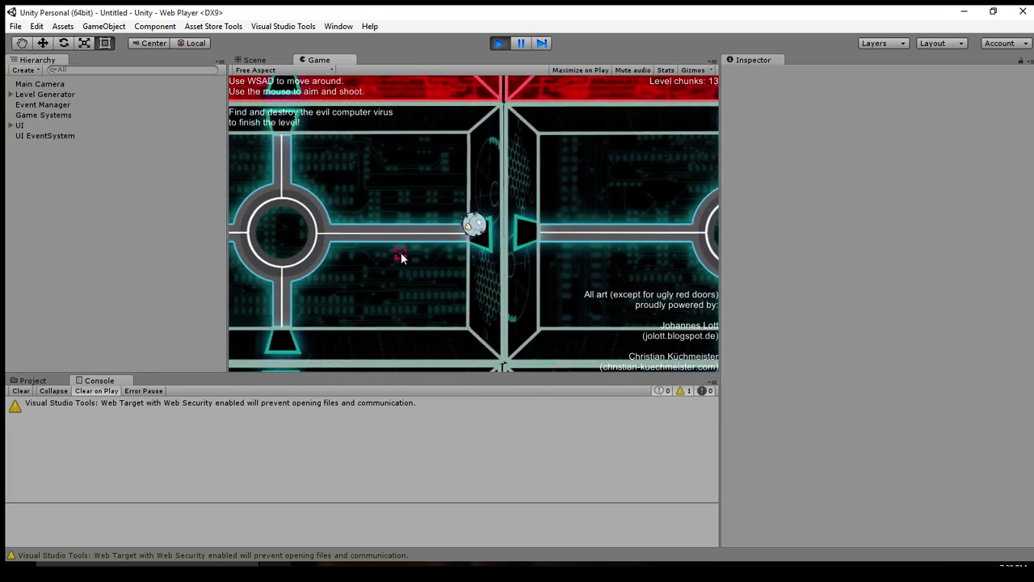
key("w")
key("w")
key("s")
key("a")
key("s")
Step: Keep exploring corridors and new hubs while firing shots, entering the next room
key("a")
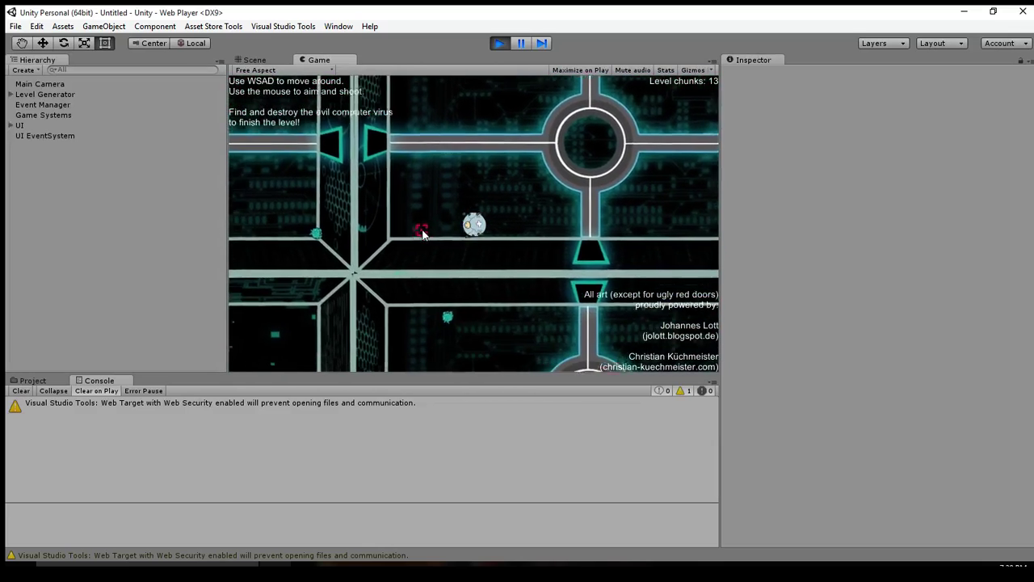
key("d")
key("d")
key("s")
left_click(333, 206)
key("d")
key("w")
key("d")
key("s")
key("a")
key("w")
key("a")
key("s")
key("a")
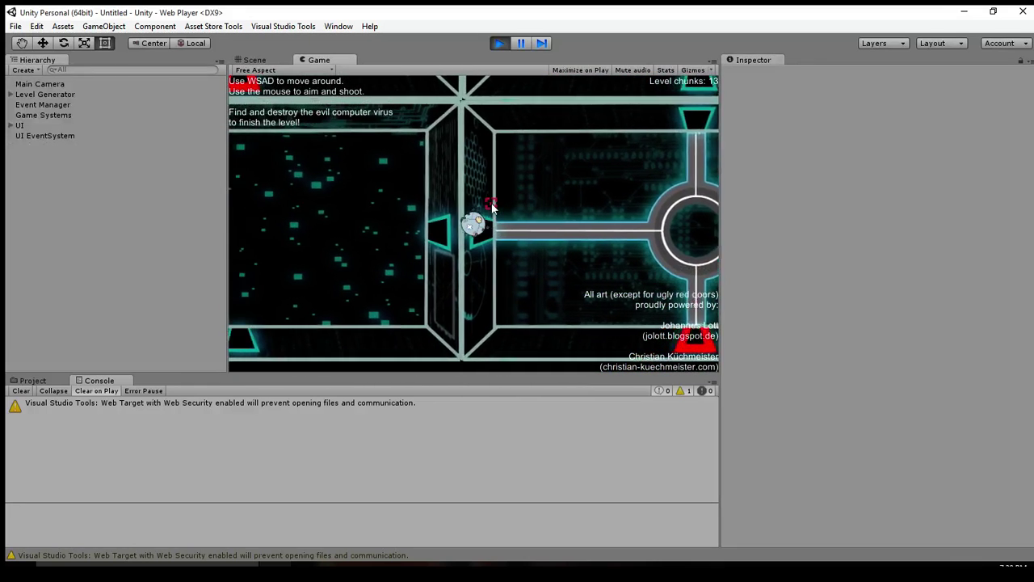
key("a")
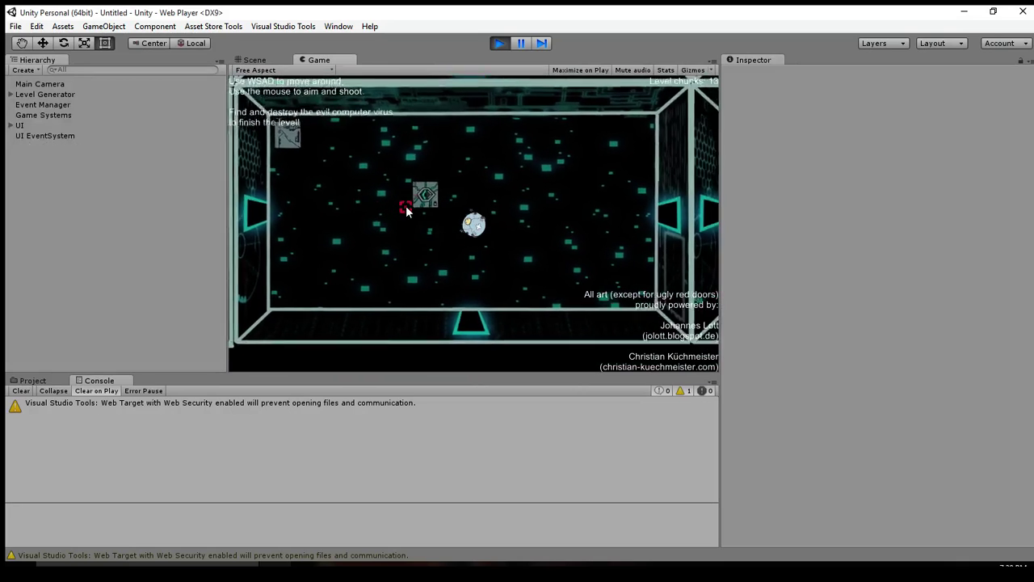
Step: Head back past the ring junction and up into the red virus room
key("d")
key("d")
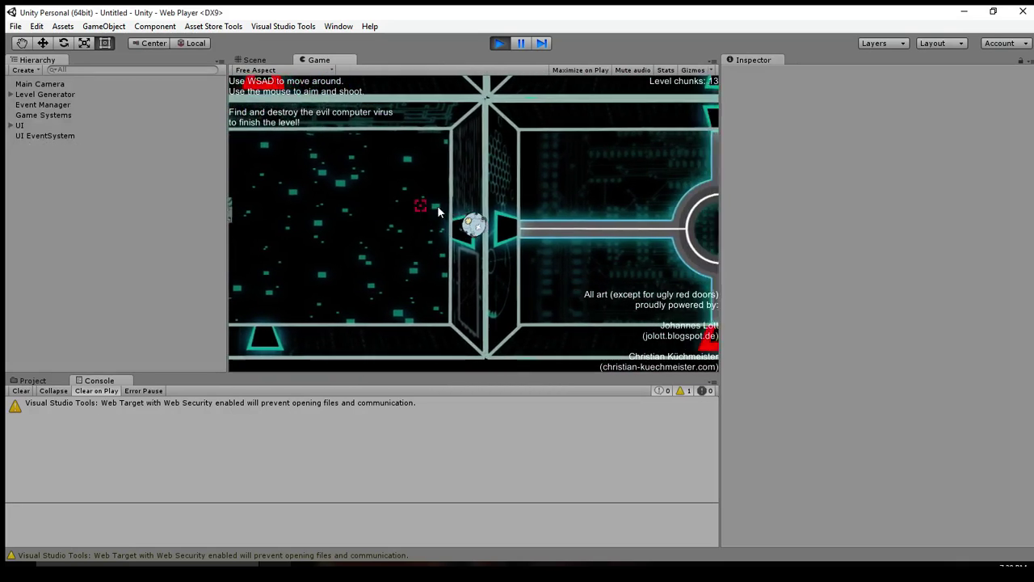
key("w")
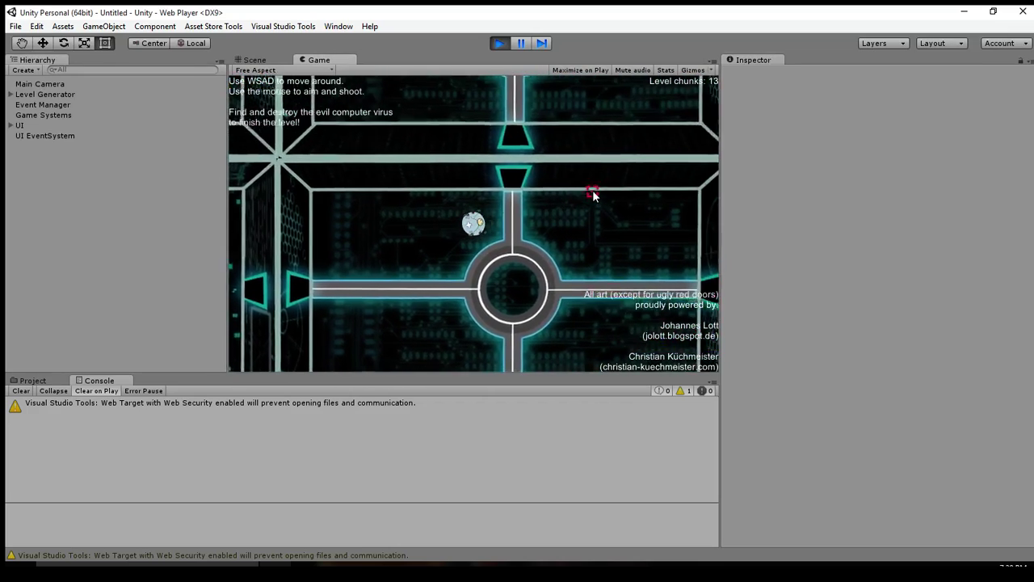
key("w")
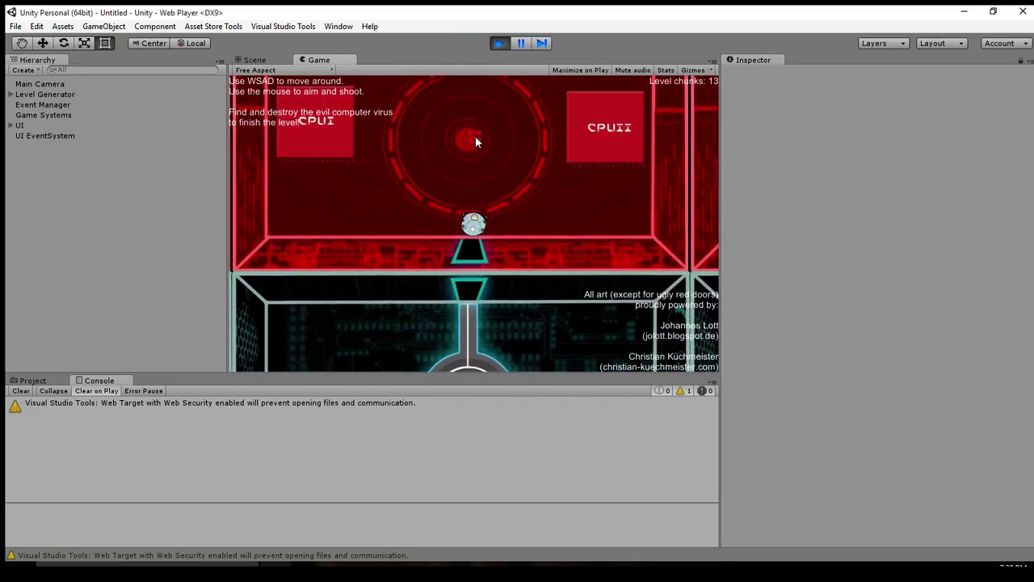
key("s")
key("d")
key("s")
key("d")
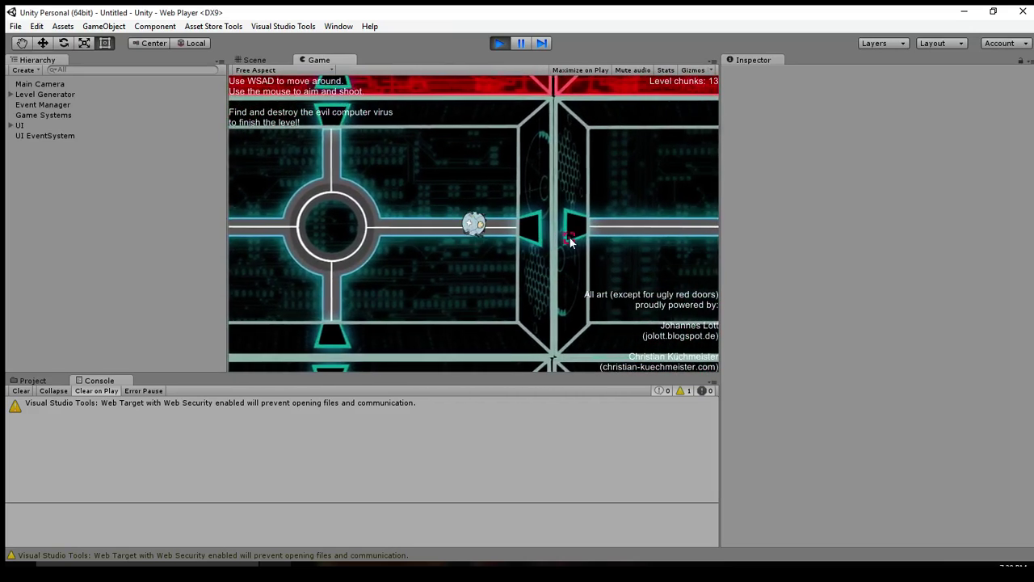
key("d")
key("w")
Step: Shoot and destroy the virus, then move around the newly generated 43-chunk level
key("w")
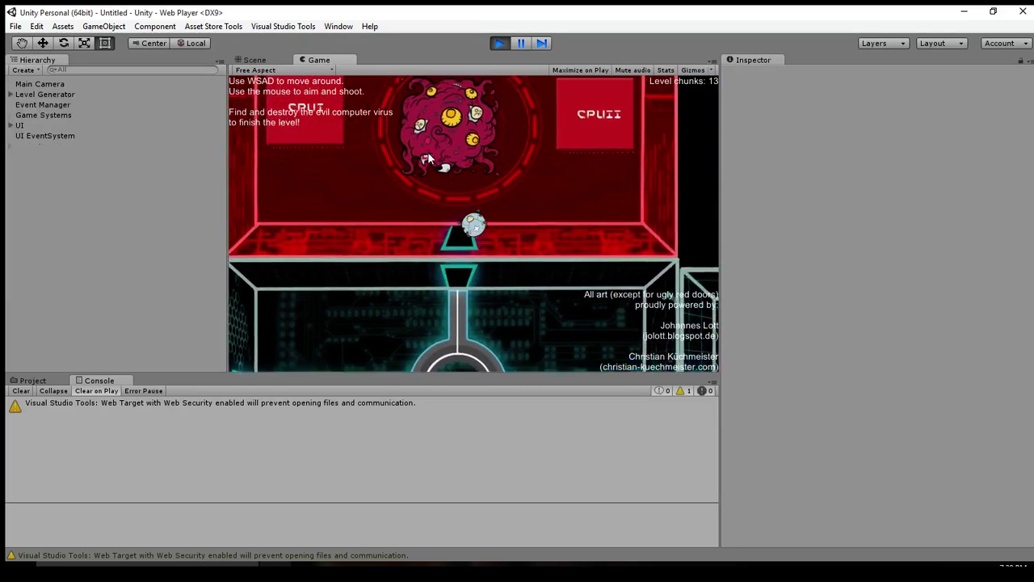
key("d")
left_click(404, 171)
key("w")
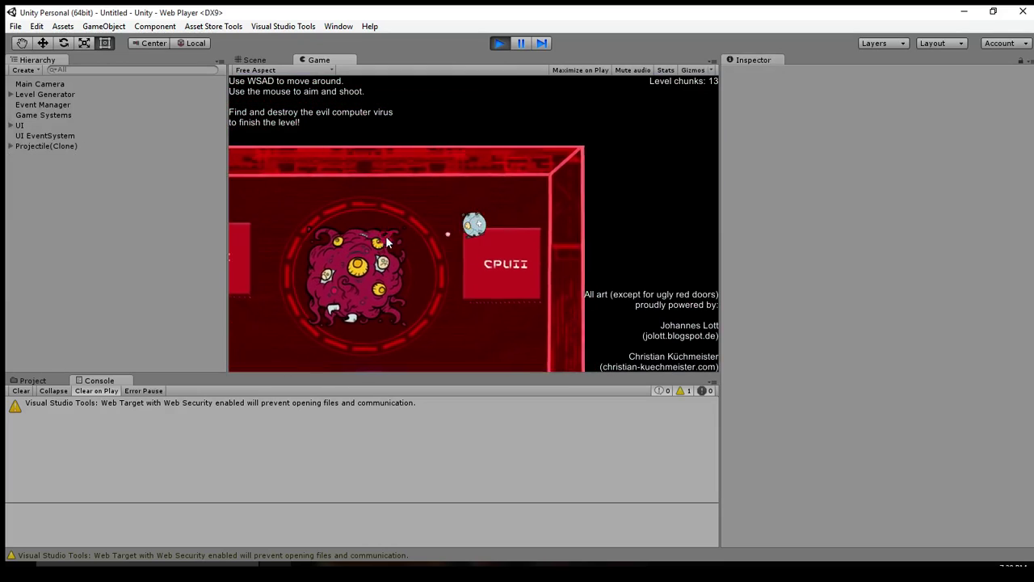
key("s")
left_click(374, 192)
left_click(372, 191)
key("w")
key("s")
key("d")
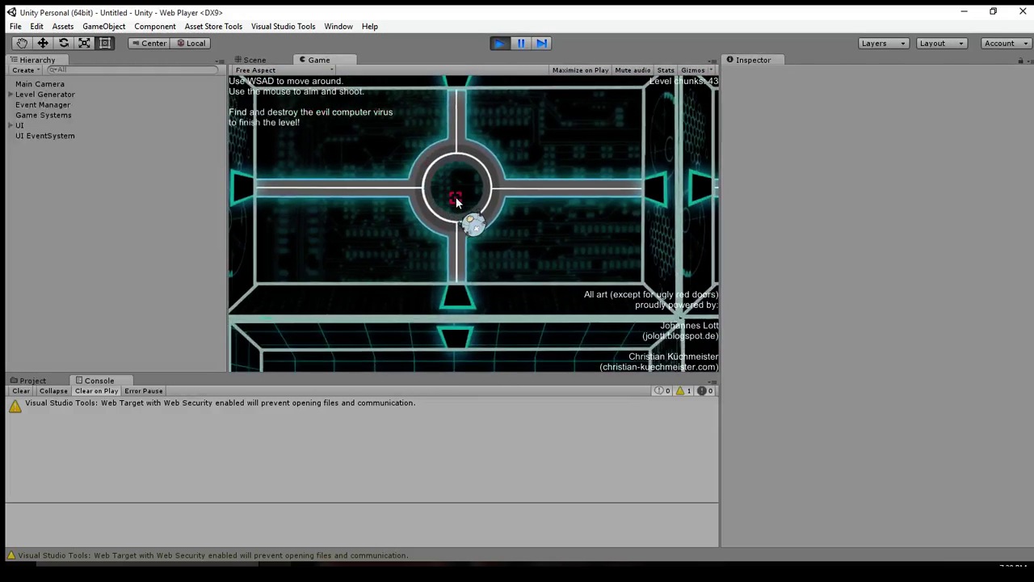
Step: Stop Play mode and bring up the project's asset folders
key("w")
key("a")
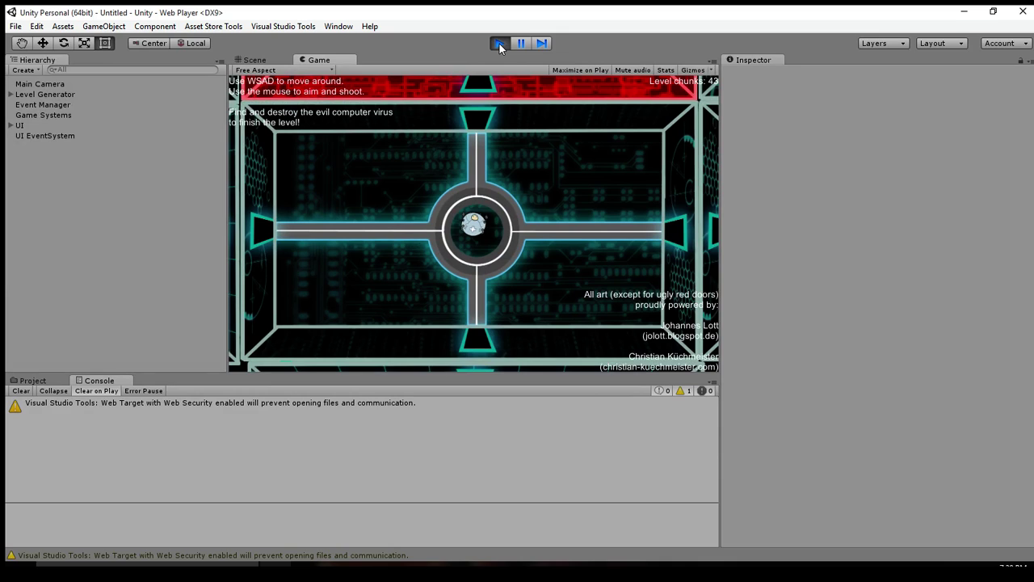
left_click(499, 44)
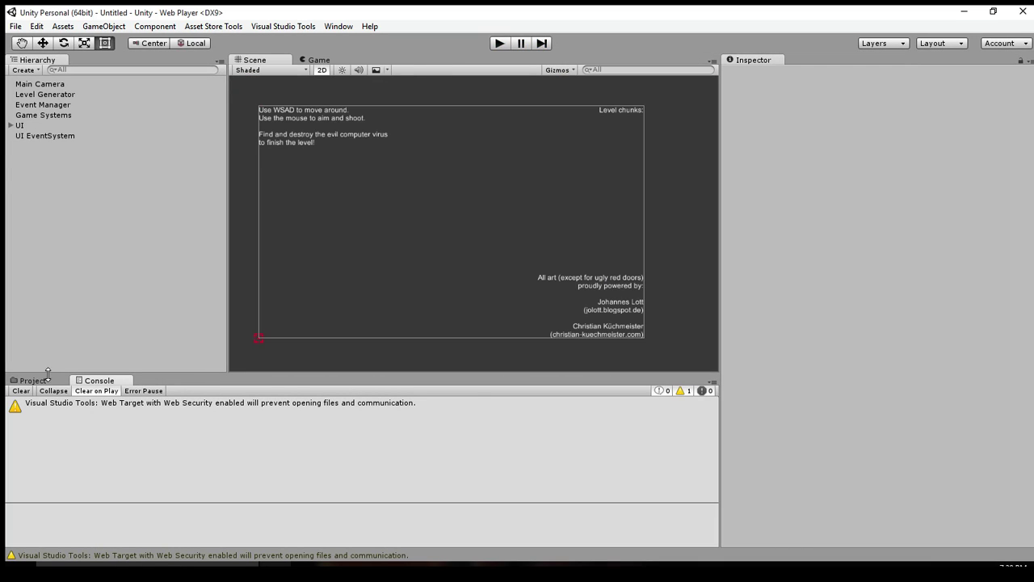
left_click(48, 379)
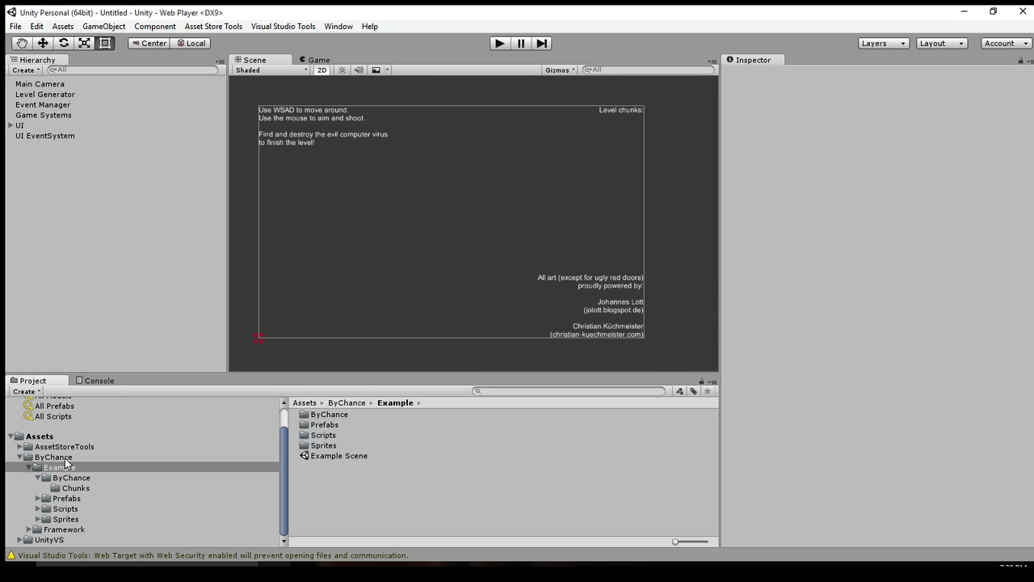
Step: Collapse the Example folder and view the ByChance folder, inspecting the ByChance Manual PDF
left_click(66, 466)
key("Left")
left_click(56, 484)
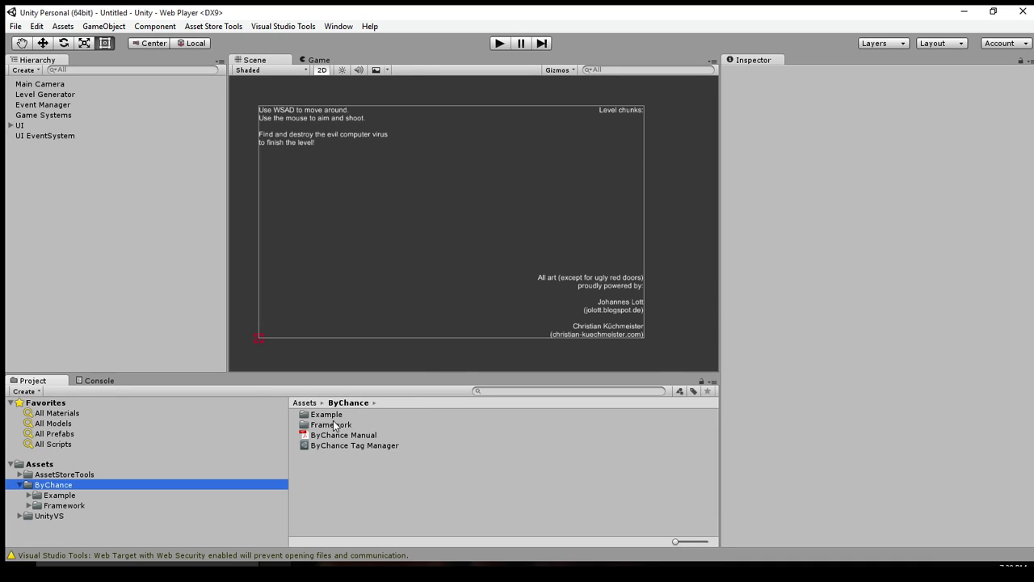
left_click(338, 436)
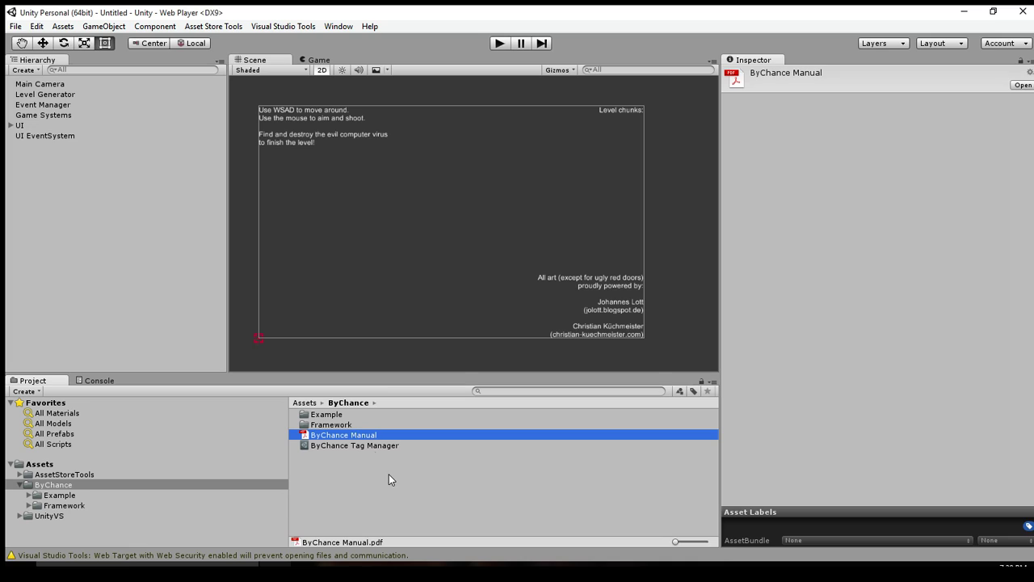
Step: Open ByChance > Framework > Scripts > Core to view the core scripts
left_click(337, 426)
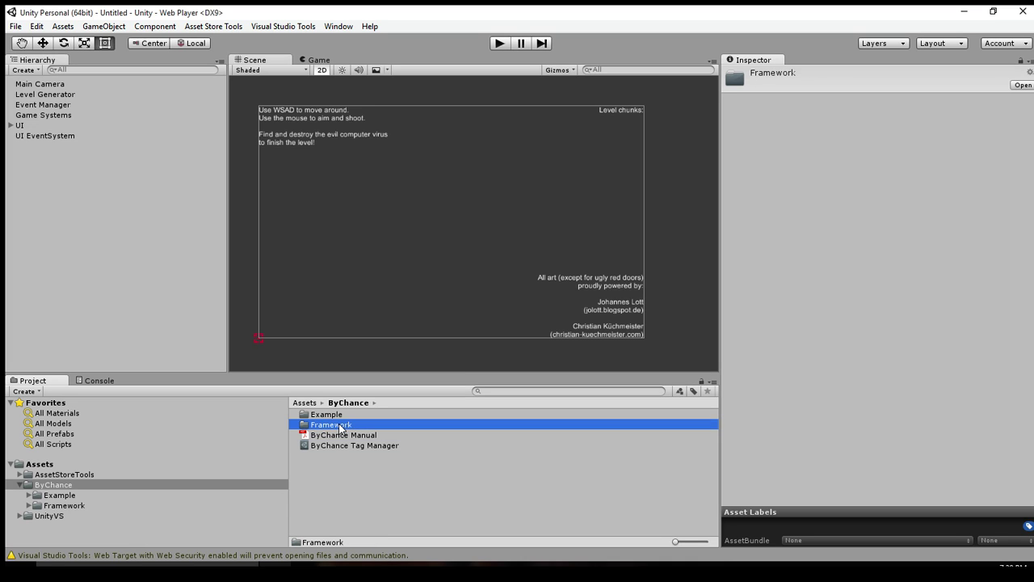
double_click(338, 425)
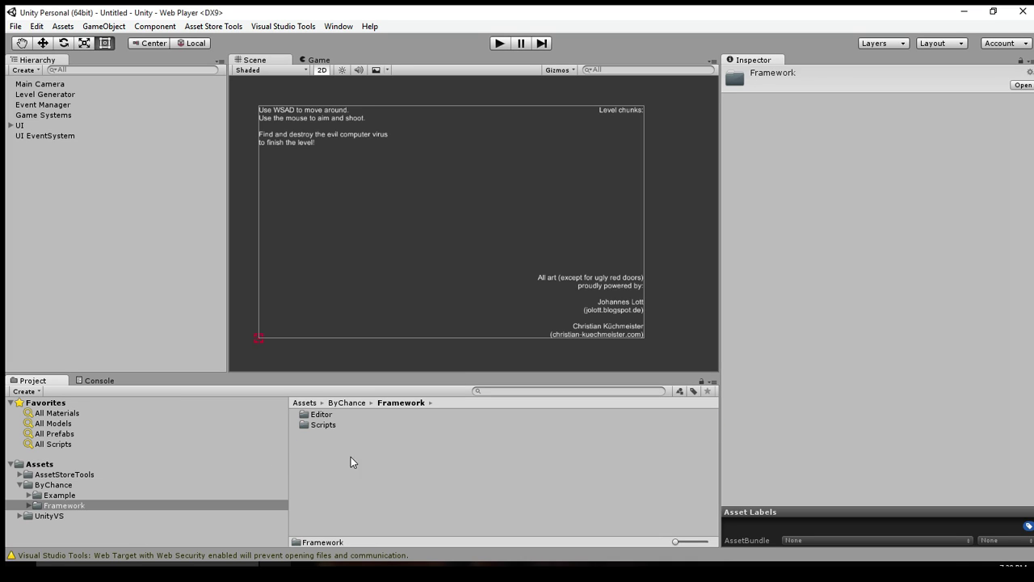
left_click(325, 425)
double_click(325, 425)
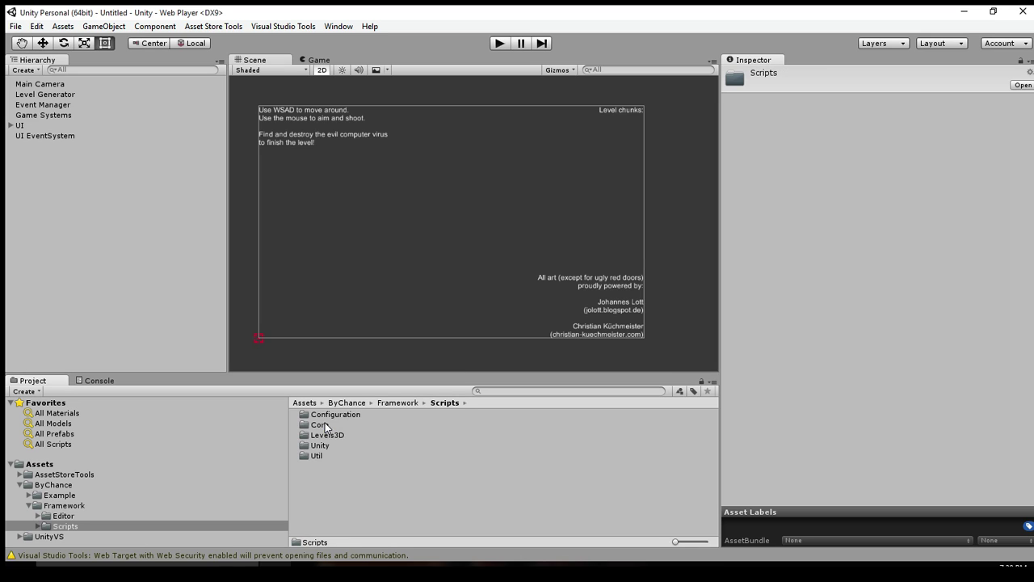
left_click(327, 428)
double_click(327, 428)
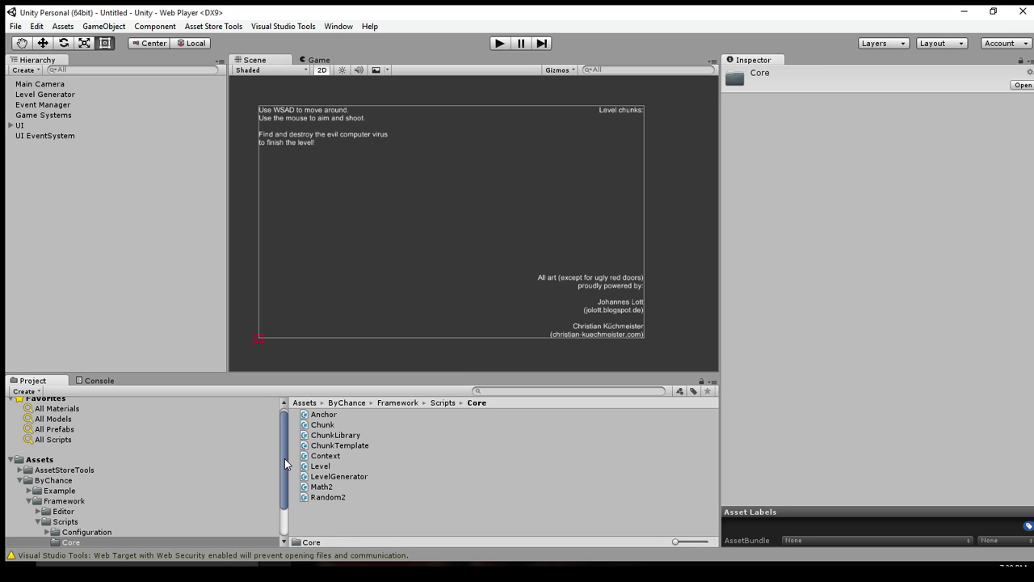
scroll(285, 462, "down", 3)
Step: View the Unity scripts folder, then the Framework Editor folder's contents
left_click(108, 519)
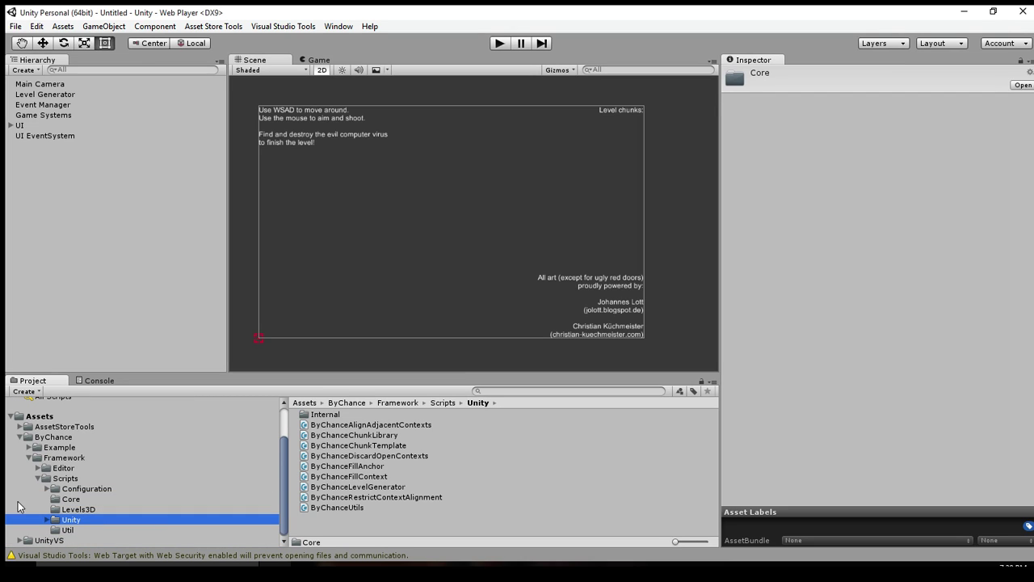
left_click(37, 479)
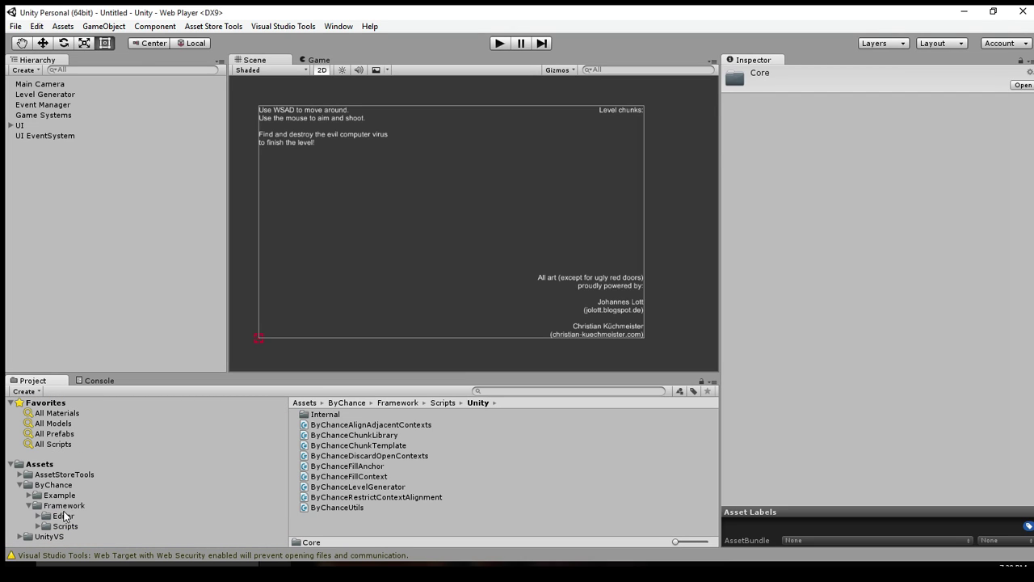
left_click(113, 516)
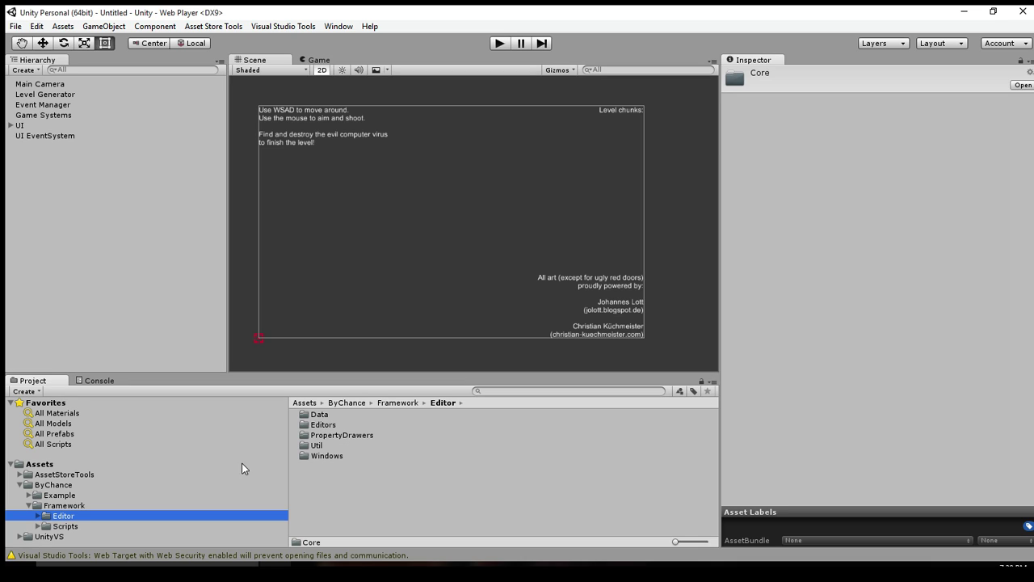
left_click(29, 505)
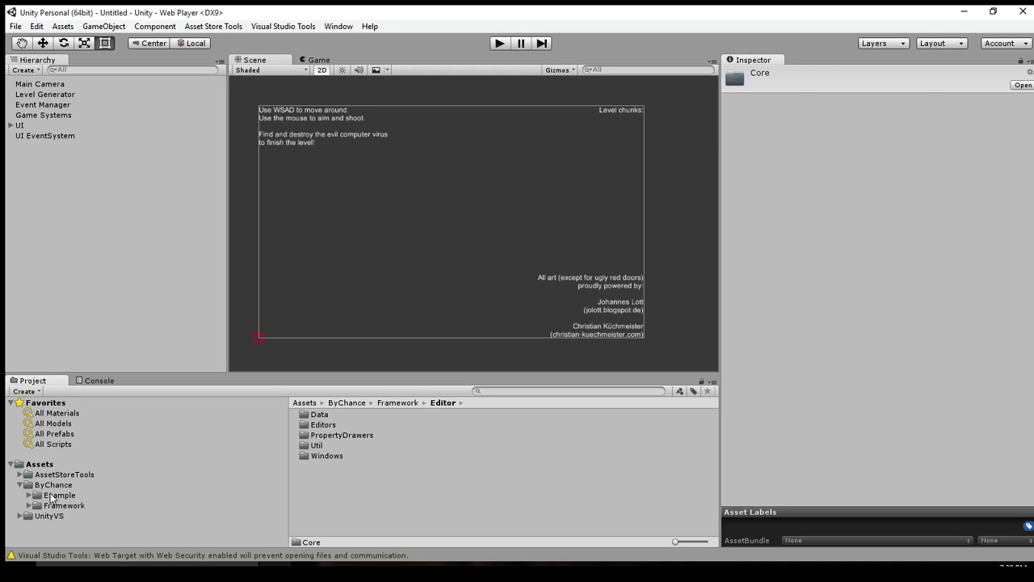
Step: Show the Example folder, select Example Scene, and look inside the example's ByChance folder
left_click(50, 496)
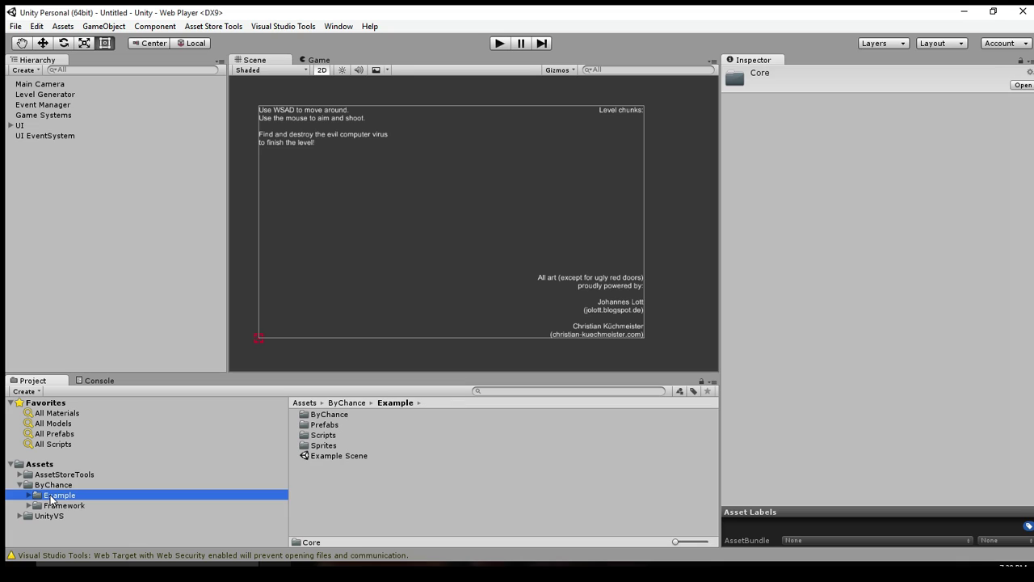
left_click(330, 458)
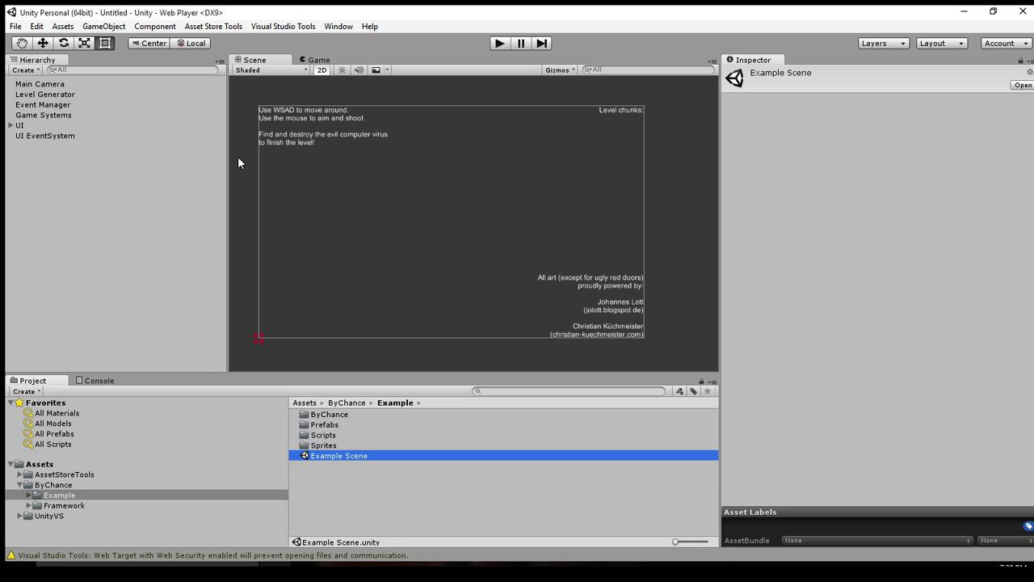
middle_click_drag(439, 224, 453, 224)
double_click(329, 414)
scroll(85, 515, "down", 2)
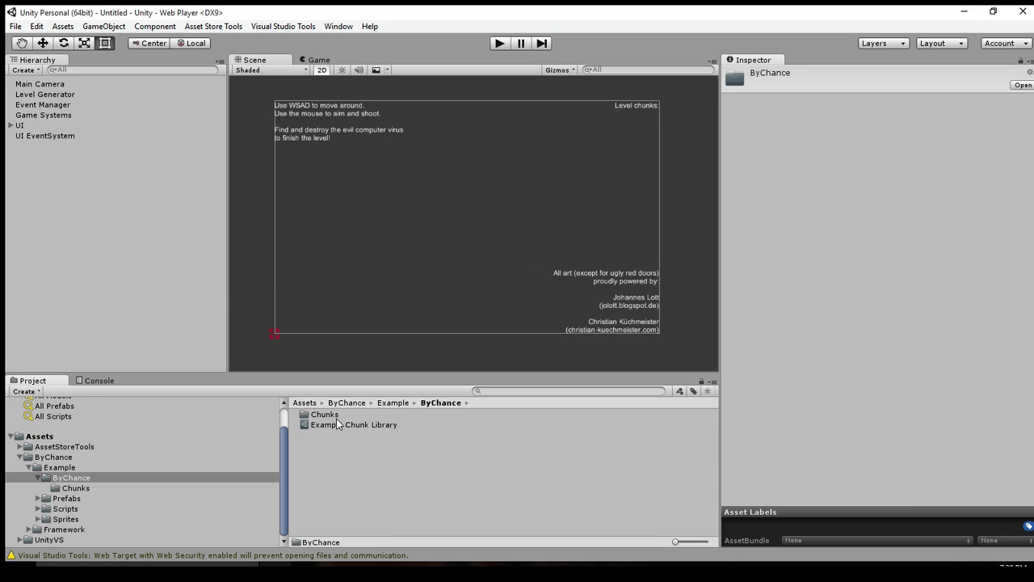
left_click(37, 477)
Step: Browse the example Prefabs folder, including its Obstacles and Projectiles prefabs
left_click(67, 498)
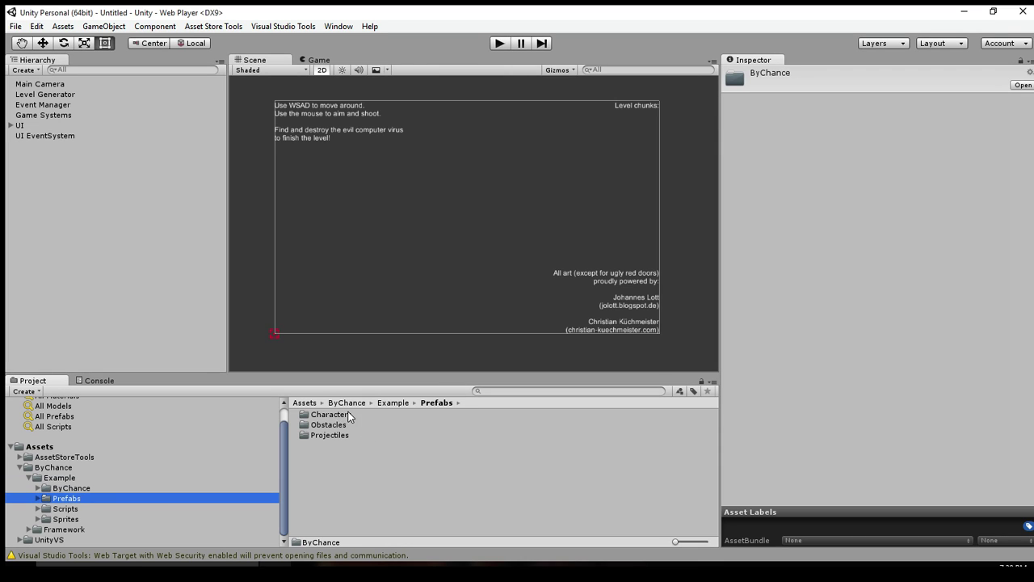
double_click(327, 424)
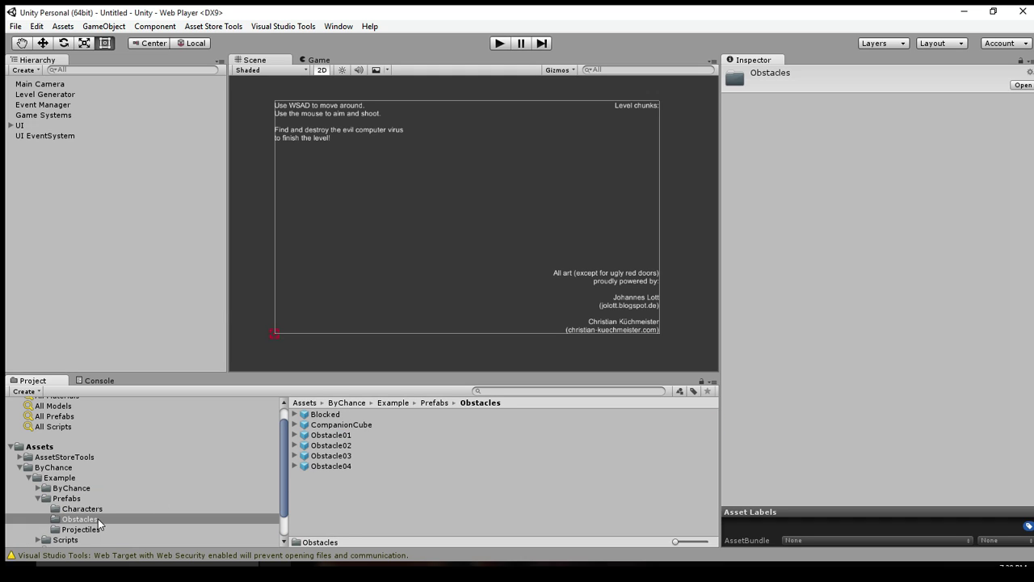
left_click(81, 529)
scroll(85, 533, "down", 1)
left_click(39, 470)
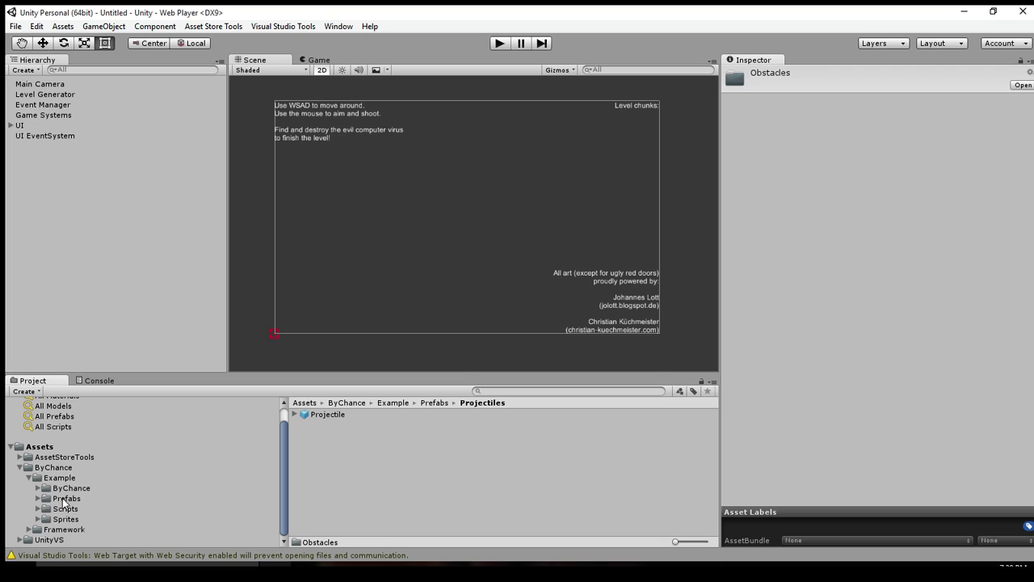
Step: Browse the example Scripts and Sprites (Obstacles) folders, then return to the Example folder
left_click(66, 508)
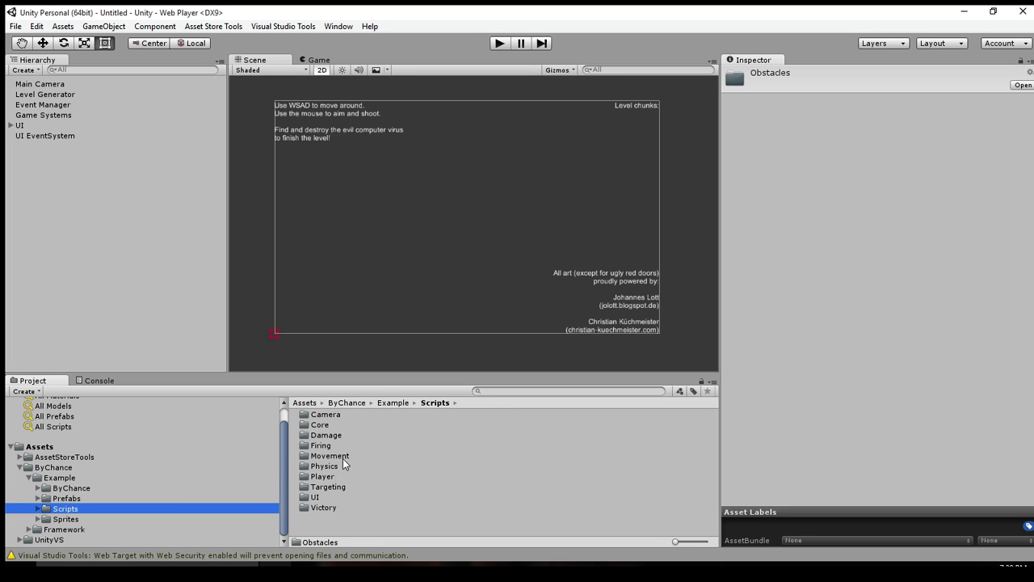
left_click(68, 519)
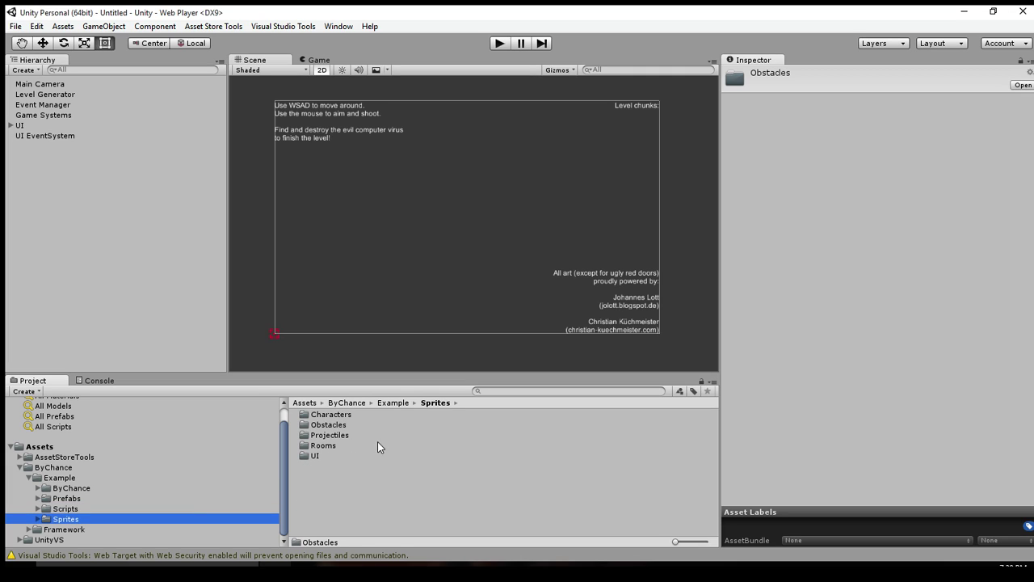
double_click(328, 424)
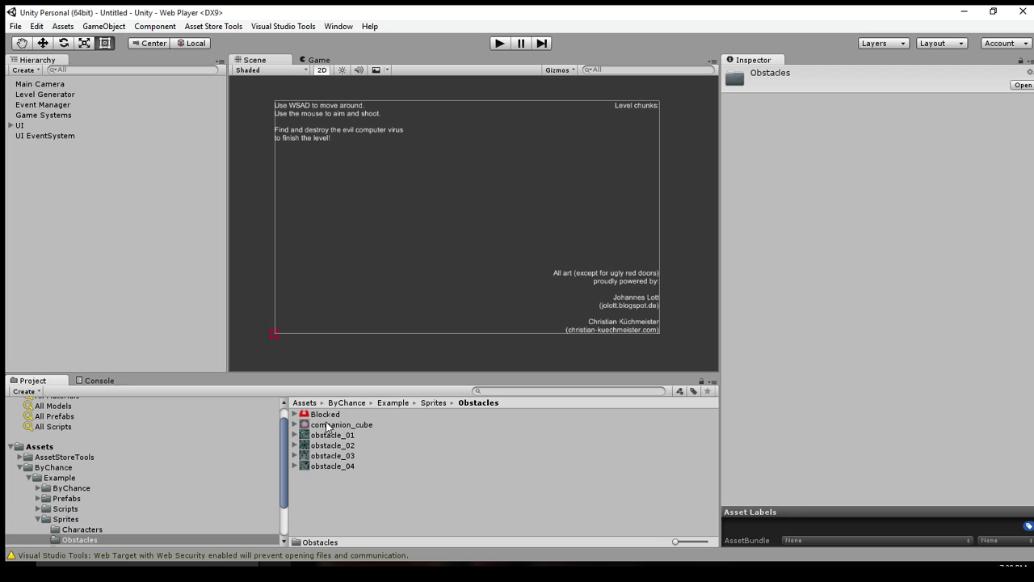
left_click(38, 518)
left_click(56, 480)
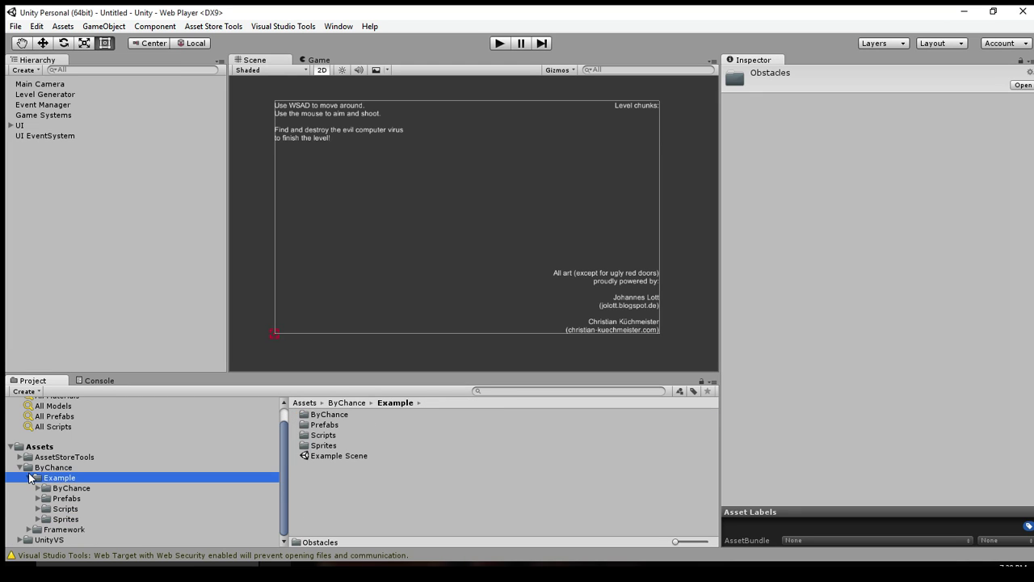
key("Left")
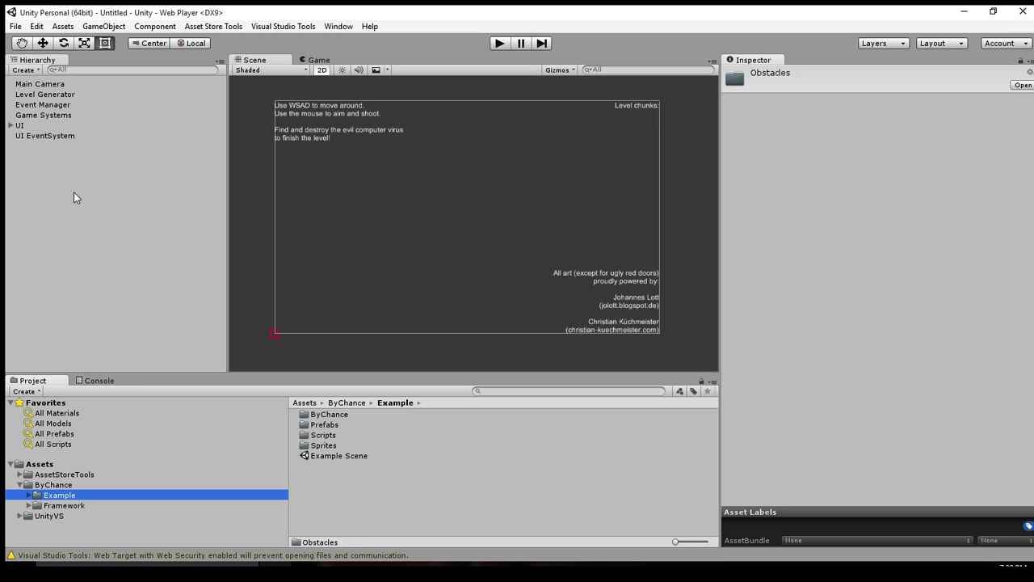
Step: Create a new empty scene with File > New Scene
left_click(15, 26)
left_click(49, 42)
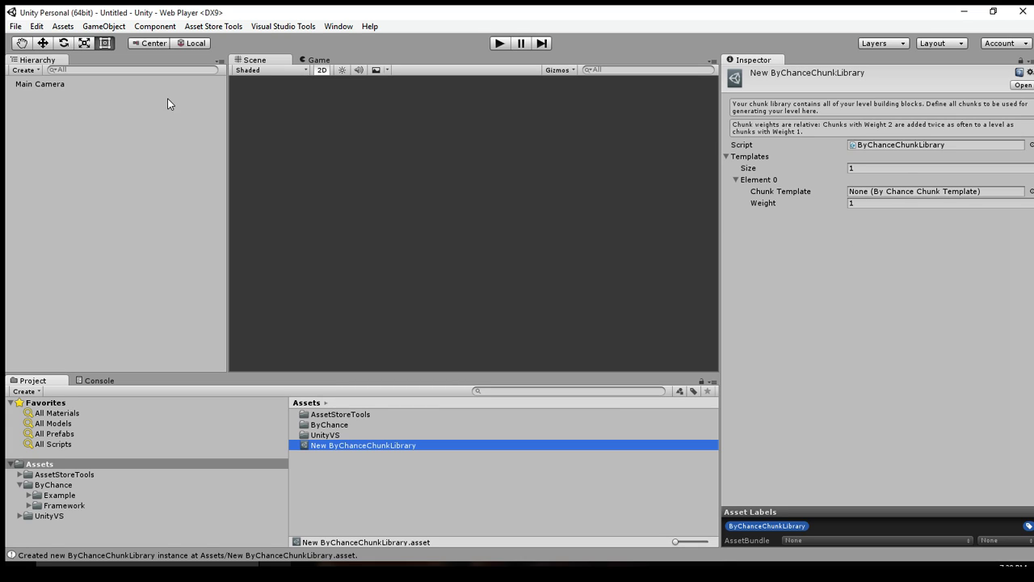
Step: Bring up the Assets menu for the chunk library command, then close it
left_click(64, 28)
left_click(100, 27)
Step: Go to Example/Sprites/Rooms and drag room_00 into the Hierarchy
left_click(241, 433)
left_click(65, 495)
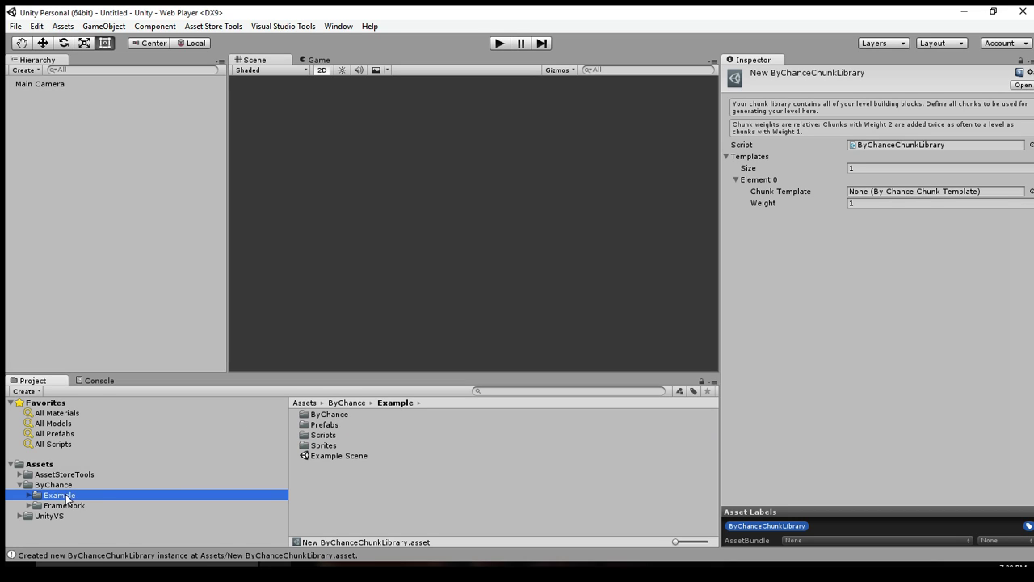
left_click(331, 455)
double_click(324, 445)
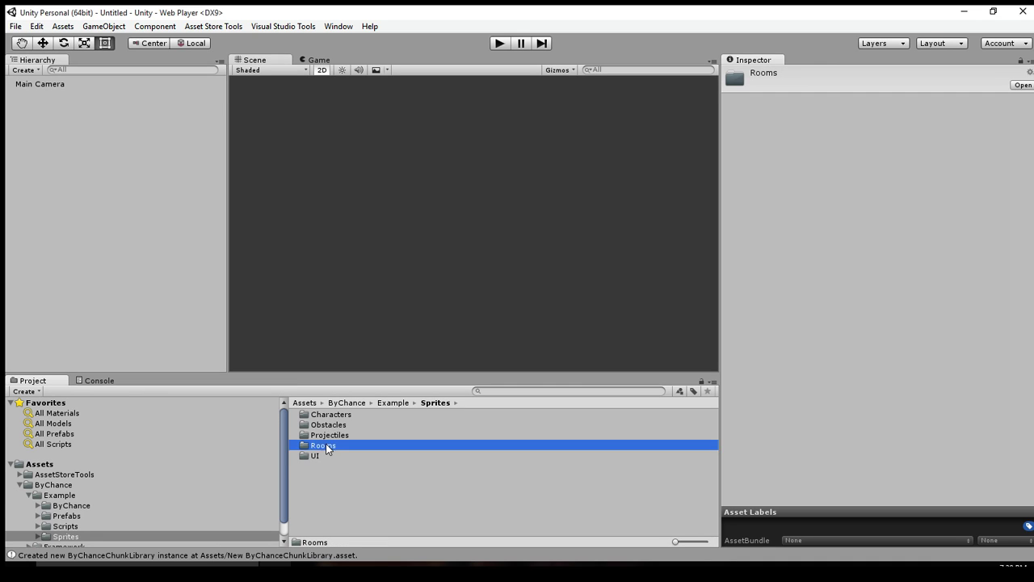
double_click(325, 445)
left_click_drag(326, 413, 123, 171)
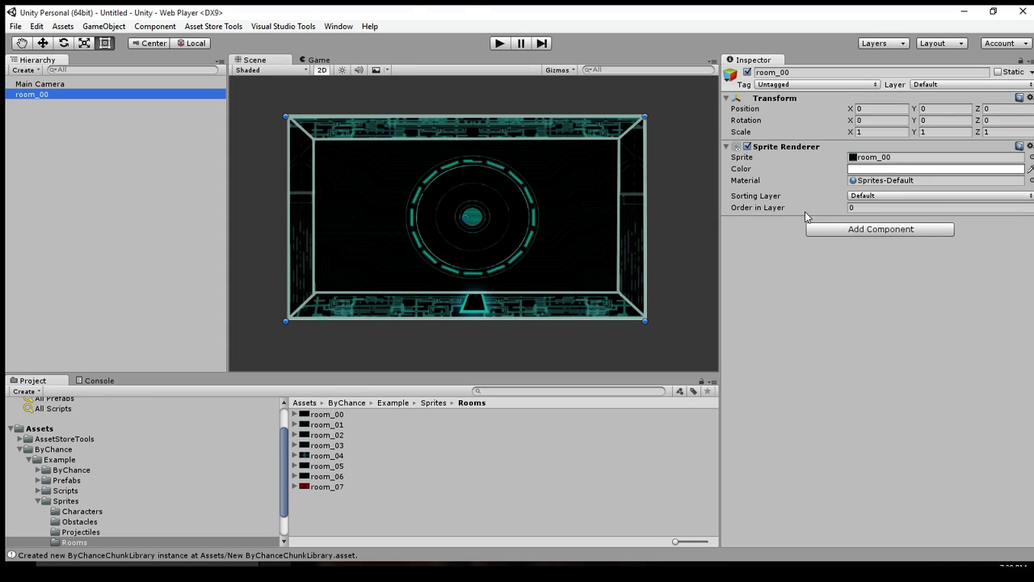
Step: Add a By Chance Chunk Template script to room_00 from the menu bar
left_click(340, 26)
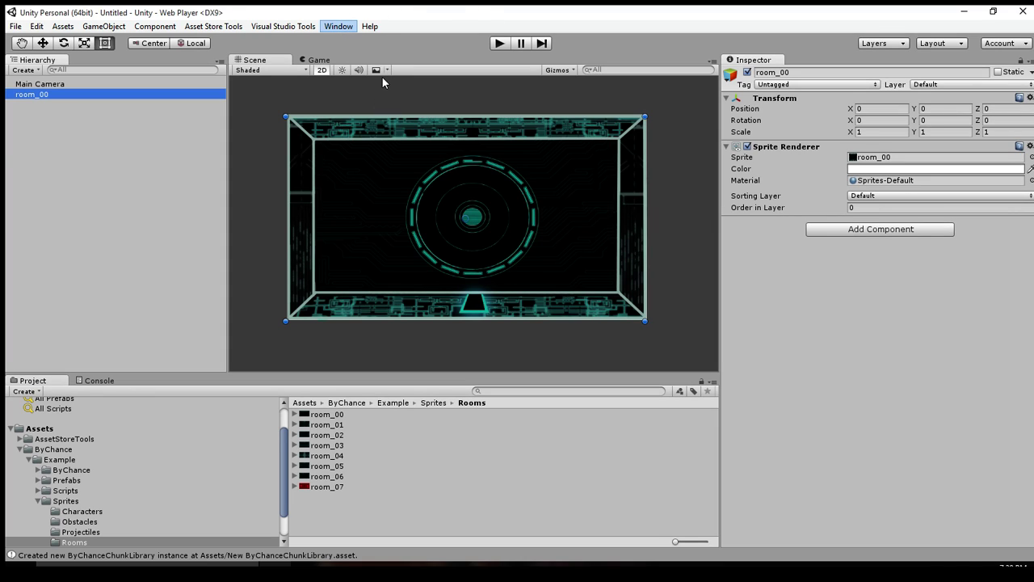
left_click(568, 74)
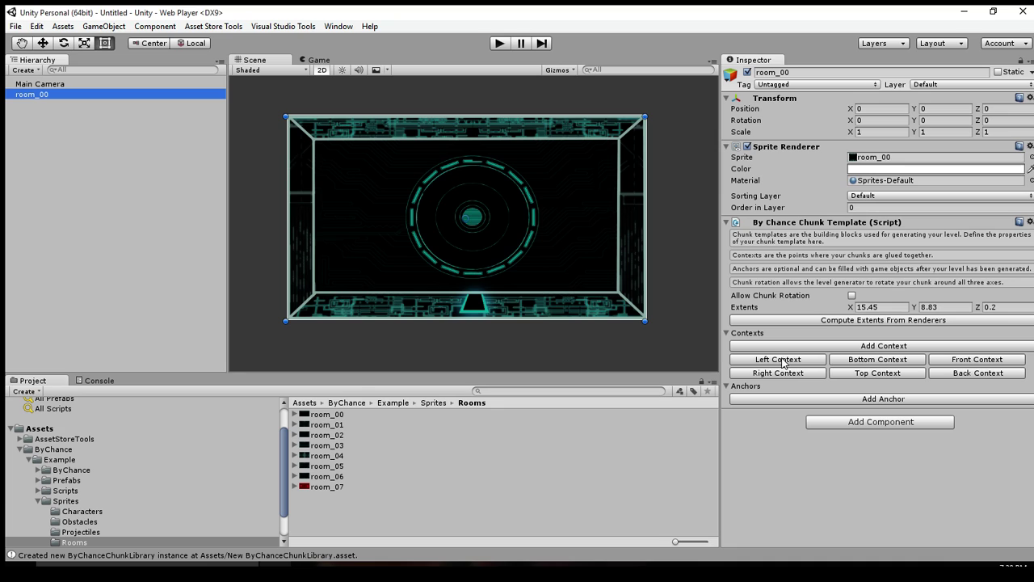
Step: Swap room_00's left and right contexts for one bottom-edge context (Y -4.415, rotation 180)
left_click(780, 362)
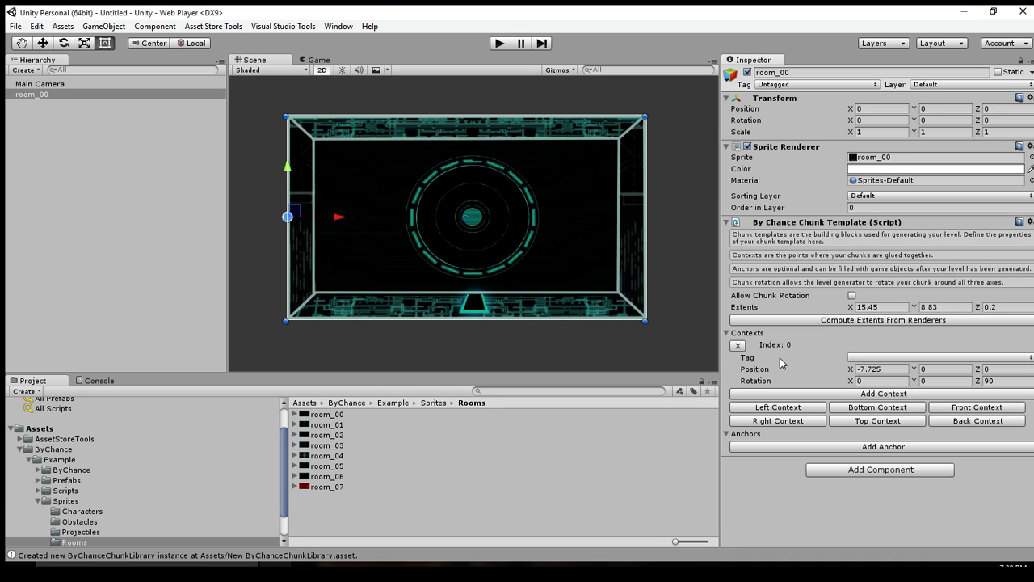
left_click(778, 421)
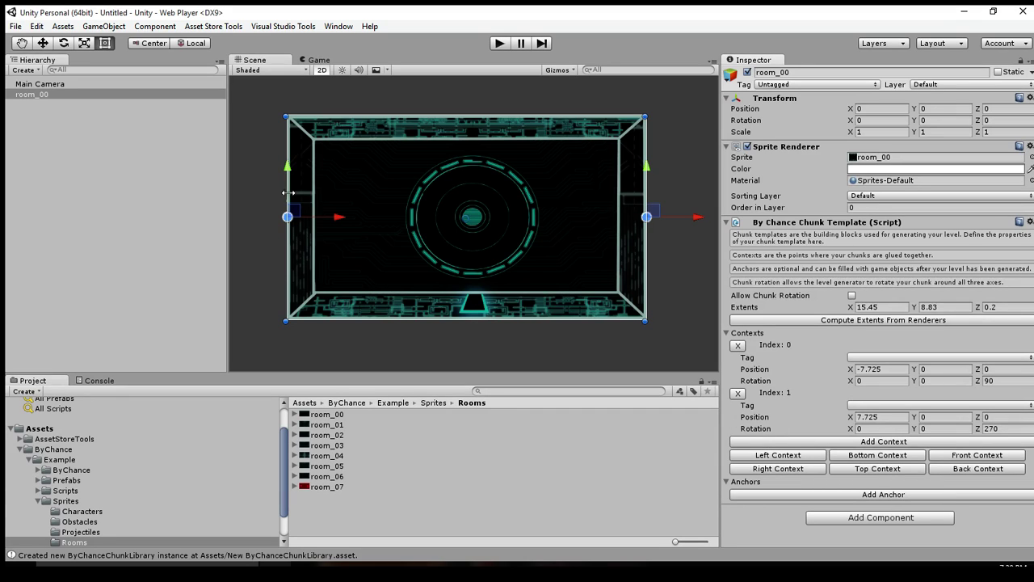
left_click(702, 273)
left_click(437, 231)
left_click(736, 345)
left_click(736, 345)
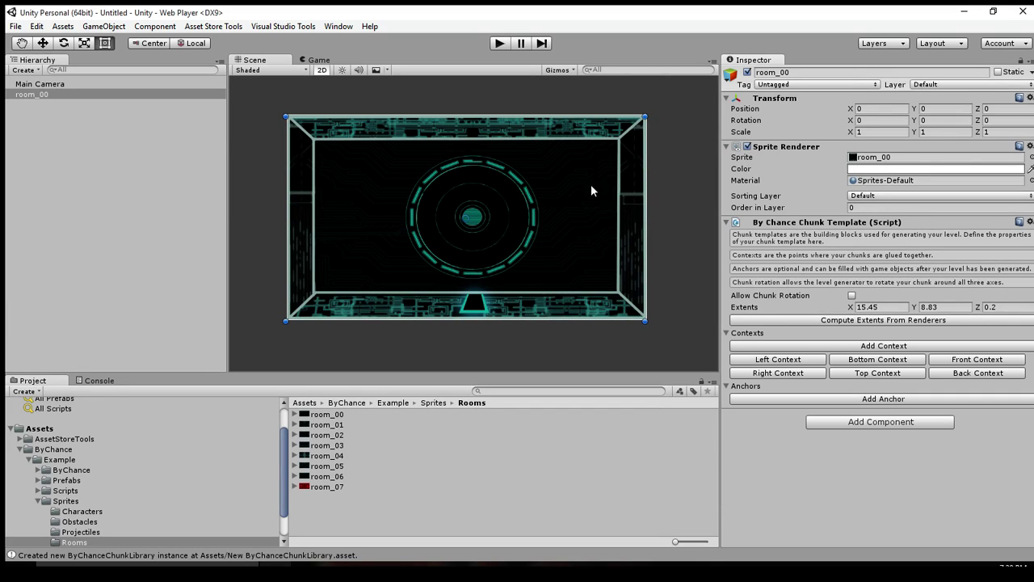
left_click(901, 361)
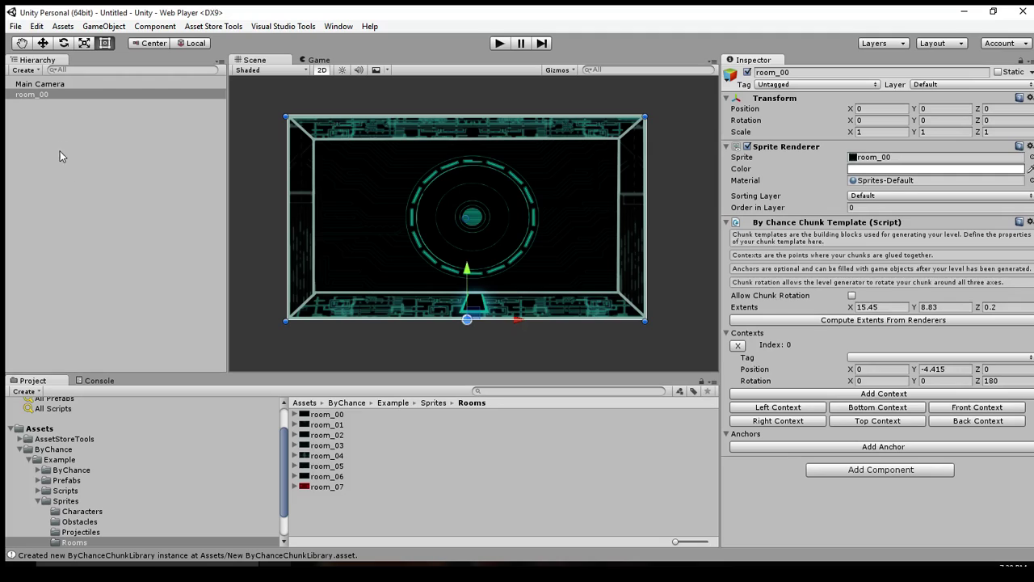
Step: Return to the top-level Assets folder and create a folder named Demo
left_click(52, 96)
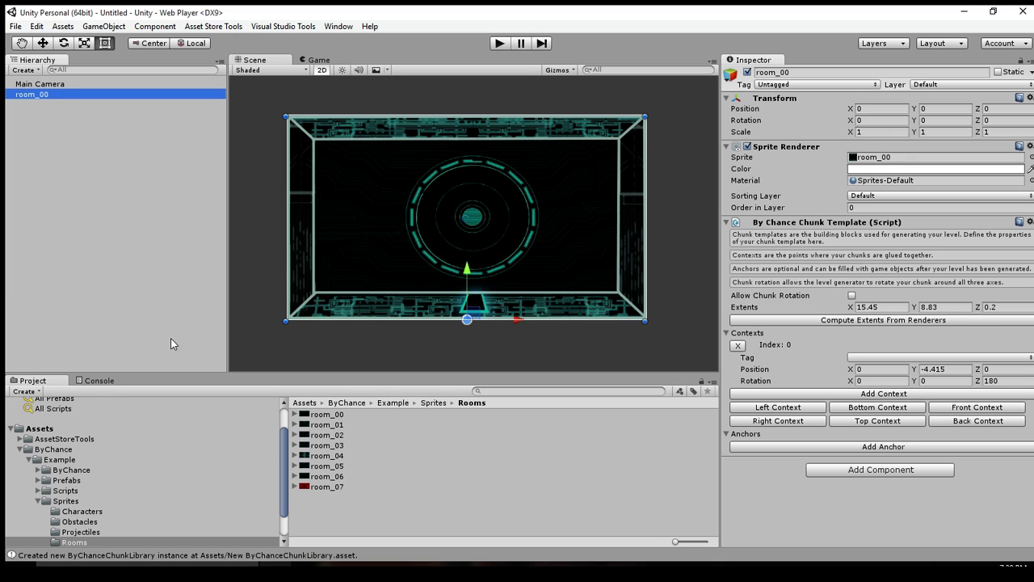
left_click_drag(280, 443, 282, 466)
left_click(37, 467)
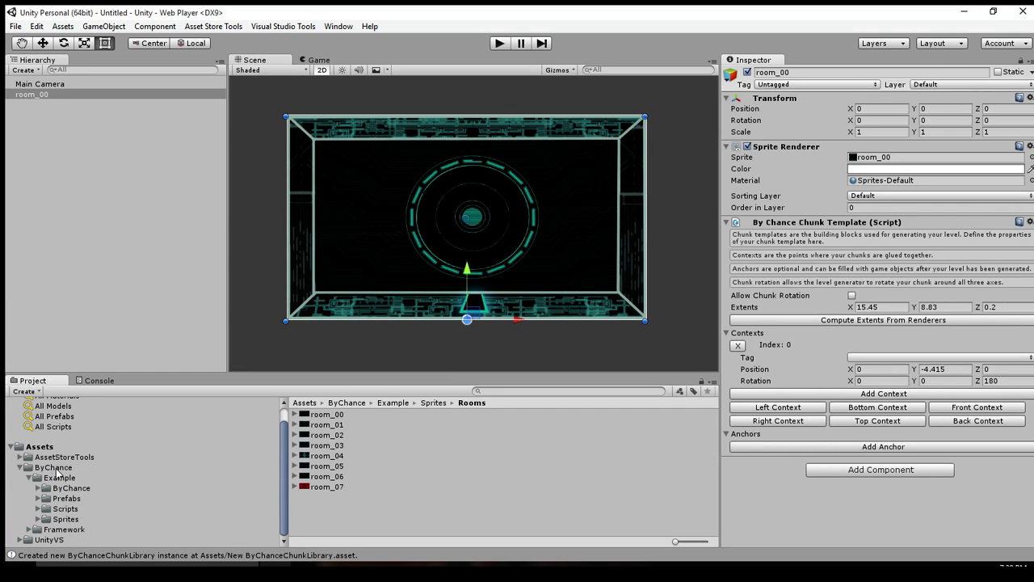
left_click(57, 468)
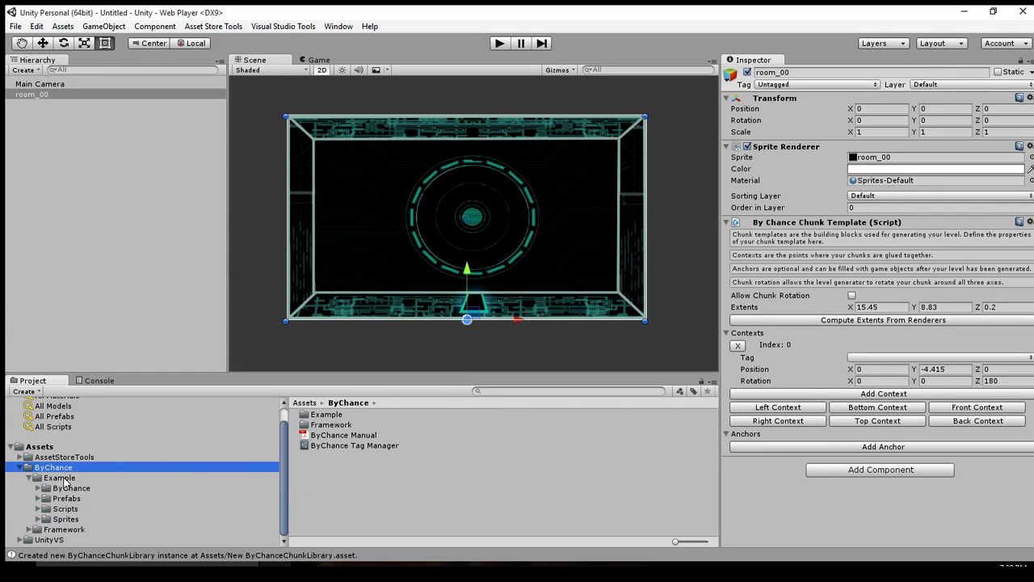
left_click(53, 448)
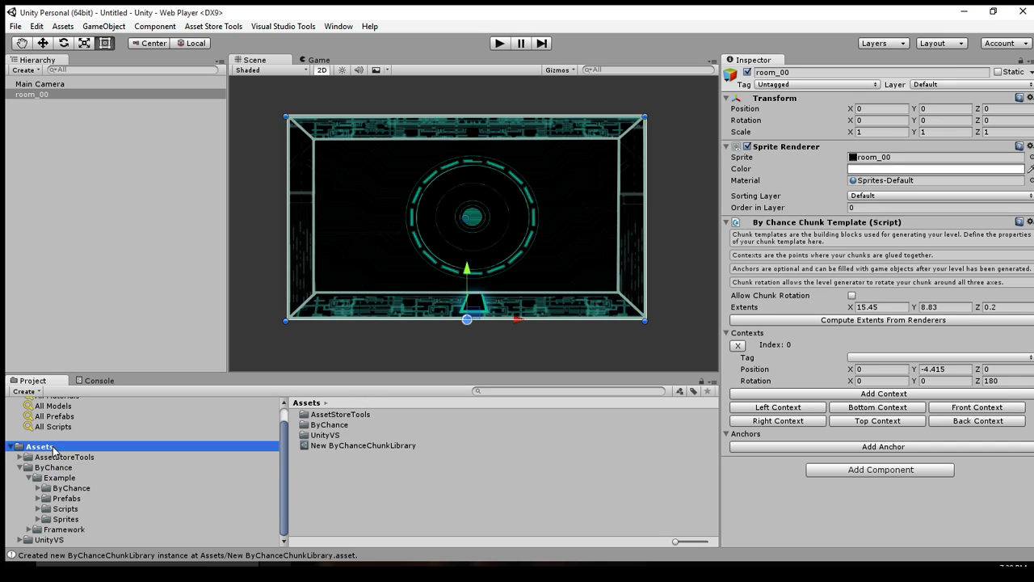
left_click(19, 466)
left_click(335, 457)
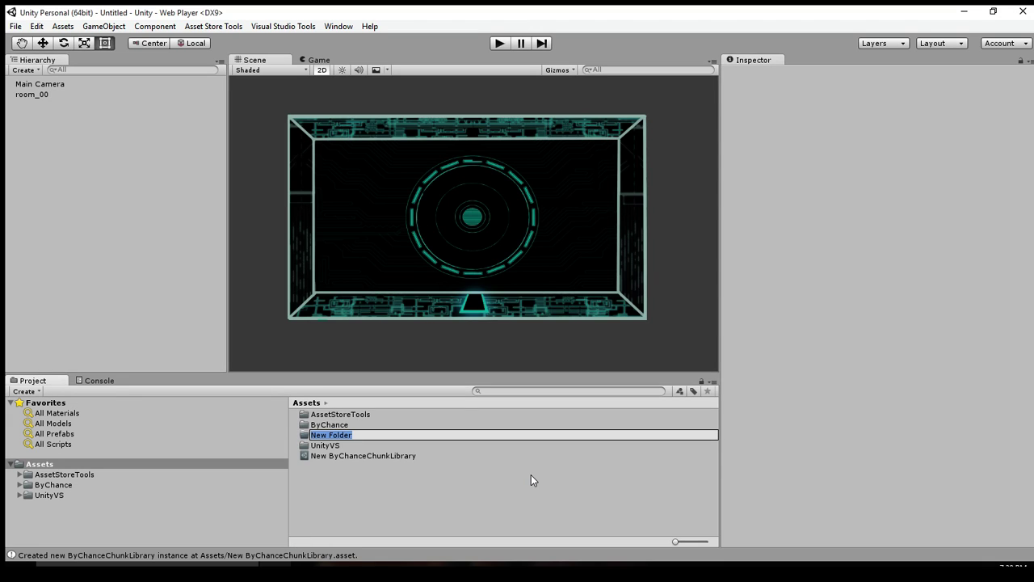
type("Demo")
key("Return")
Step: Save room_00 as a prefab in Demo and move New ByChanceChunkLibrary there
left_click_drag(37, 94, 325, 436)
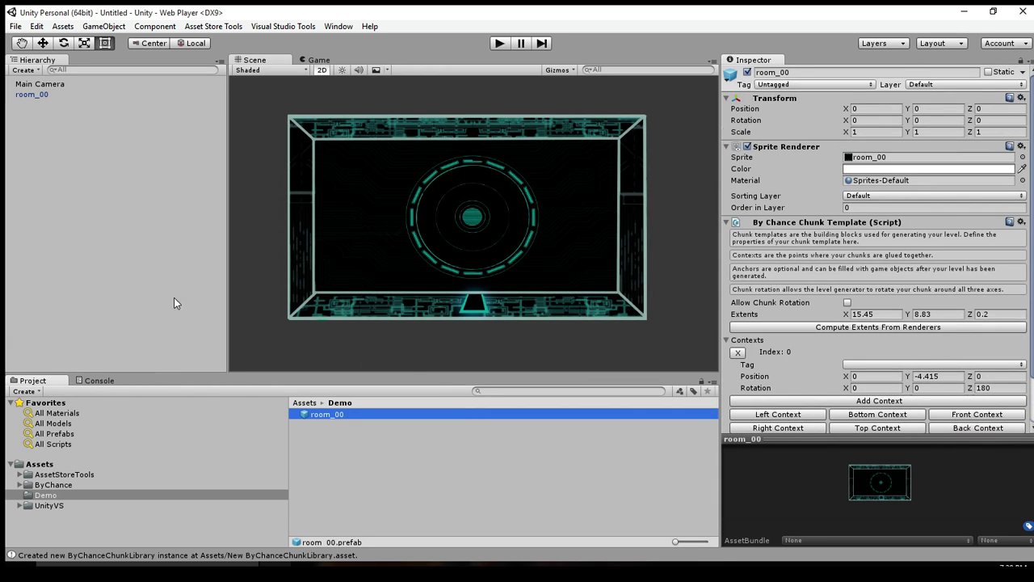
left_click(56, 465)
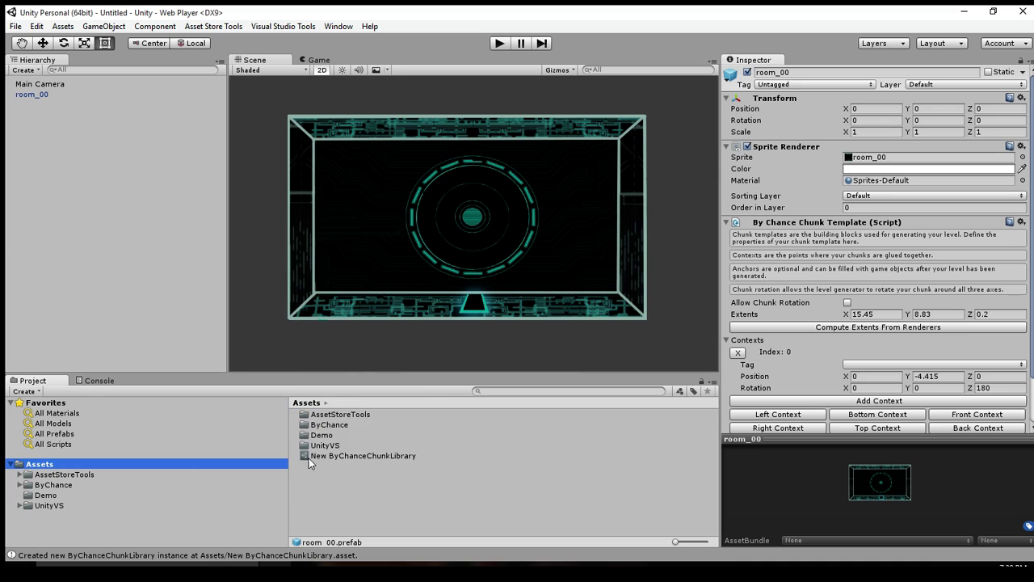
left_click_drag(325, 457, 329, 437)
double_click(330, 436)
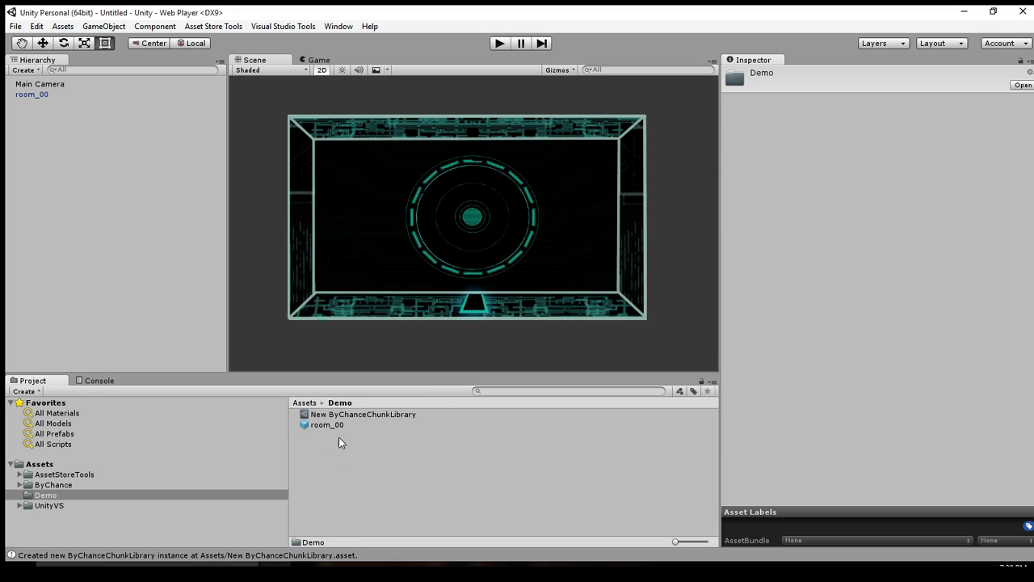
left_click(348, 414)
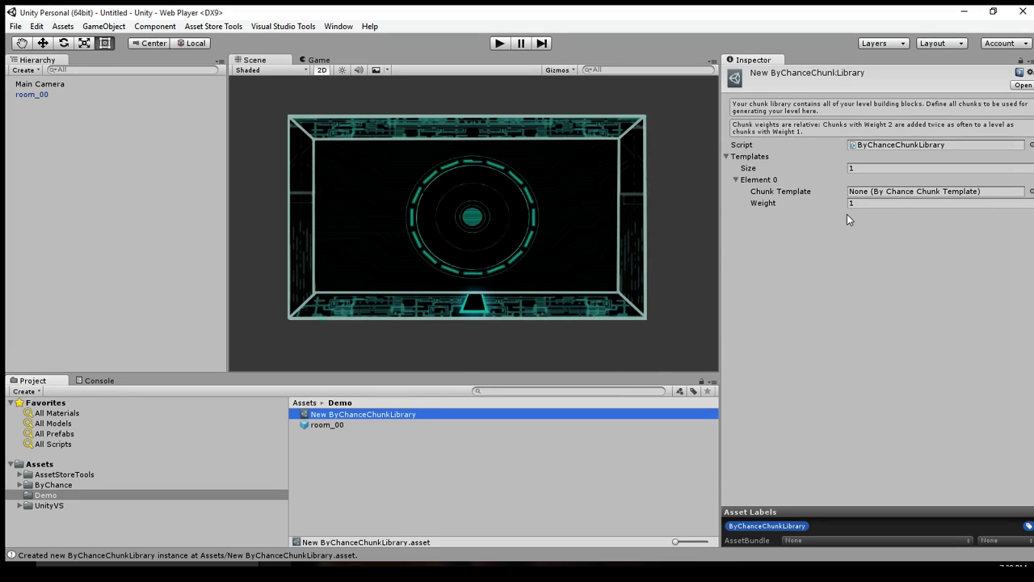
Step: Drag the room_00 prefab into Element 0's Chunk Template field of the library
left_click_drag(327, 430, 886, 194)
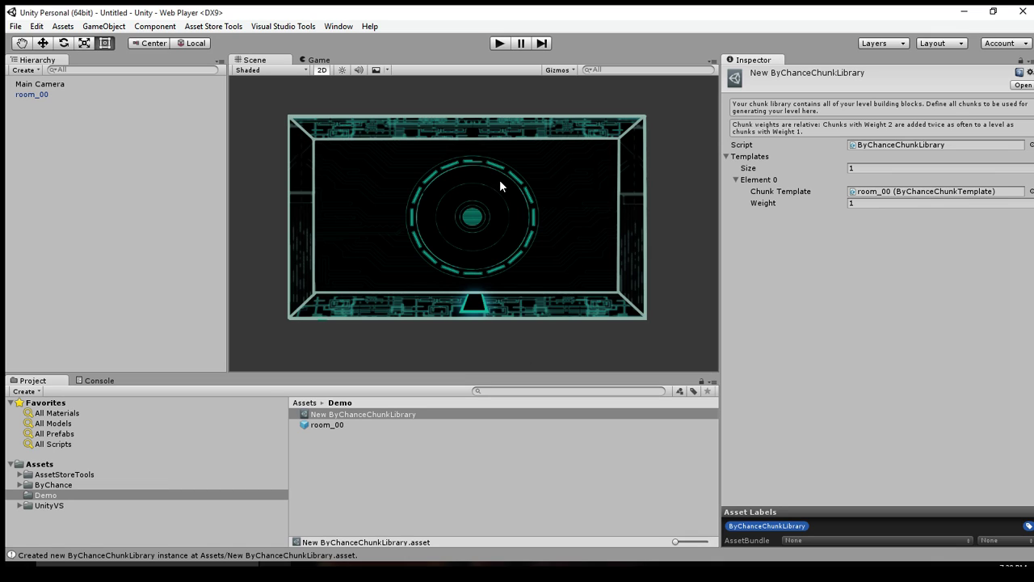
Step: Add top, left and right contexts to room_00 and apply them to its prefab
left_click(44, 93)
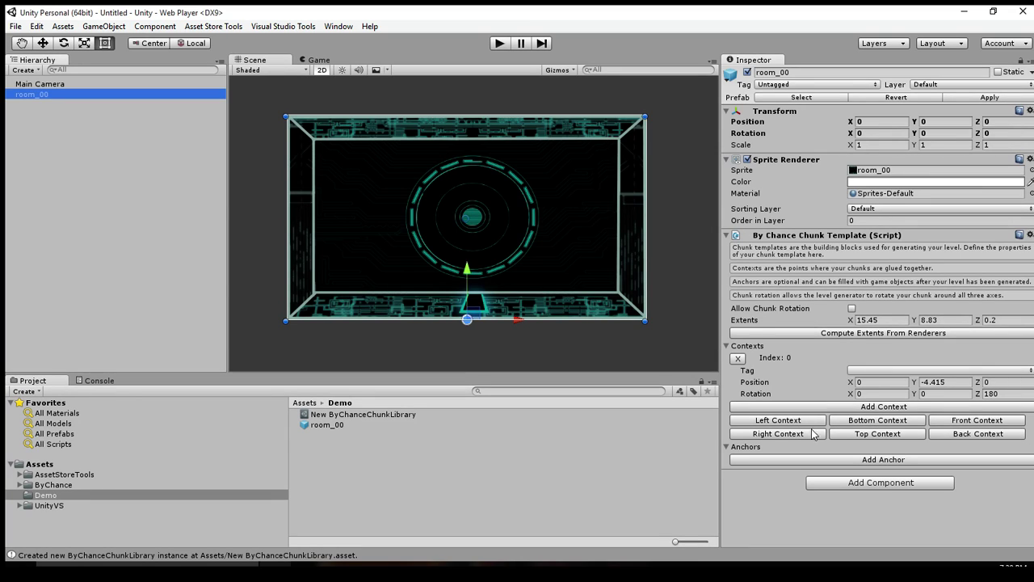
left_click(863, 437)
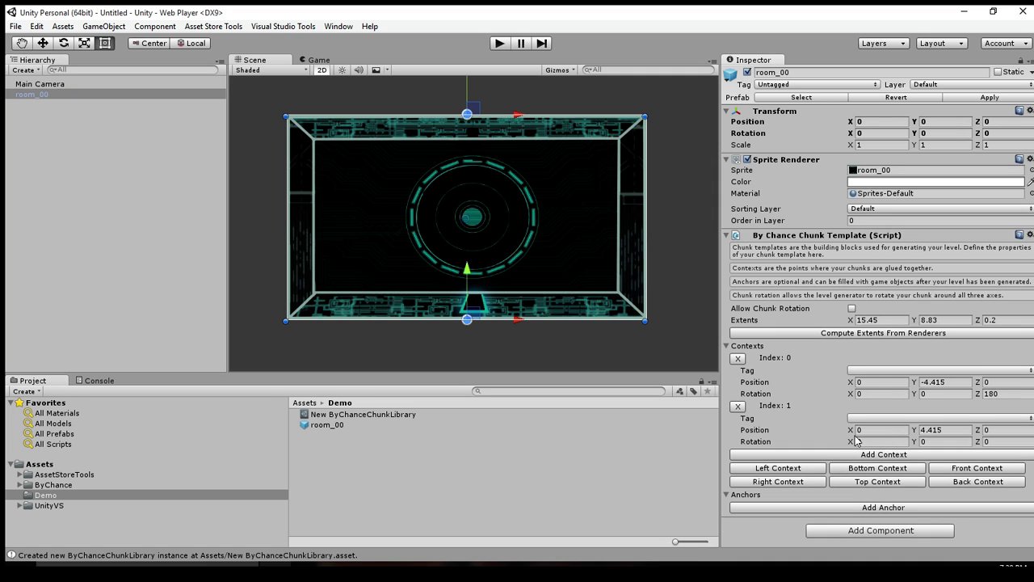
left_click(785, 472)
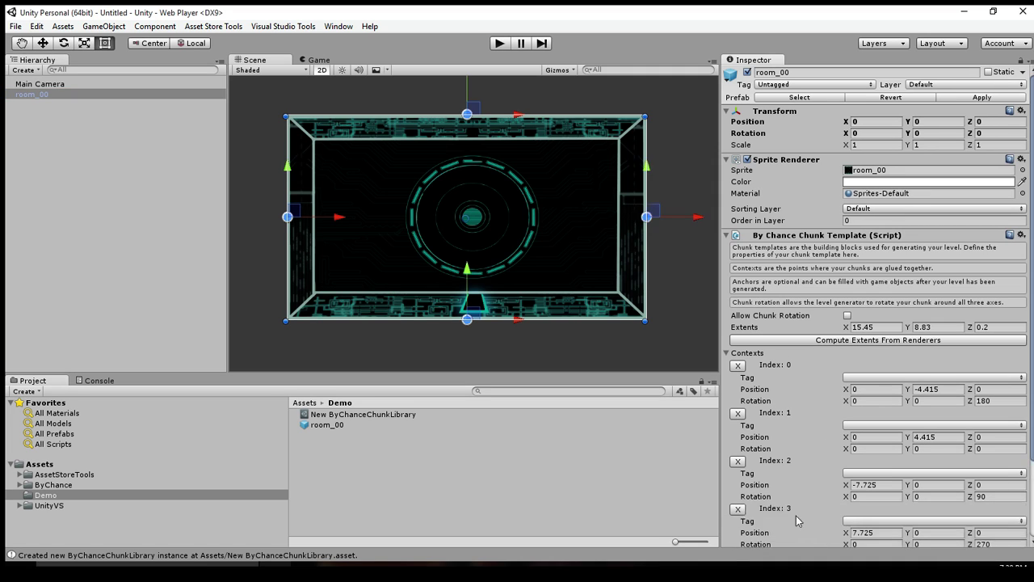
left_click(800, 538)
left_click(961, 99)
left_click(337, 426)
scroll(801, 357, "down", 5)
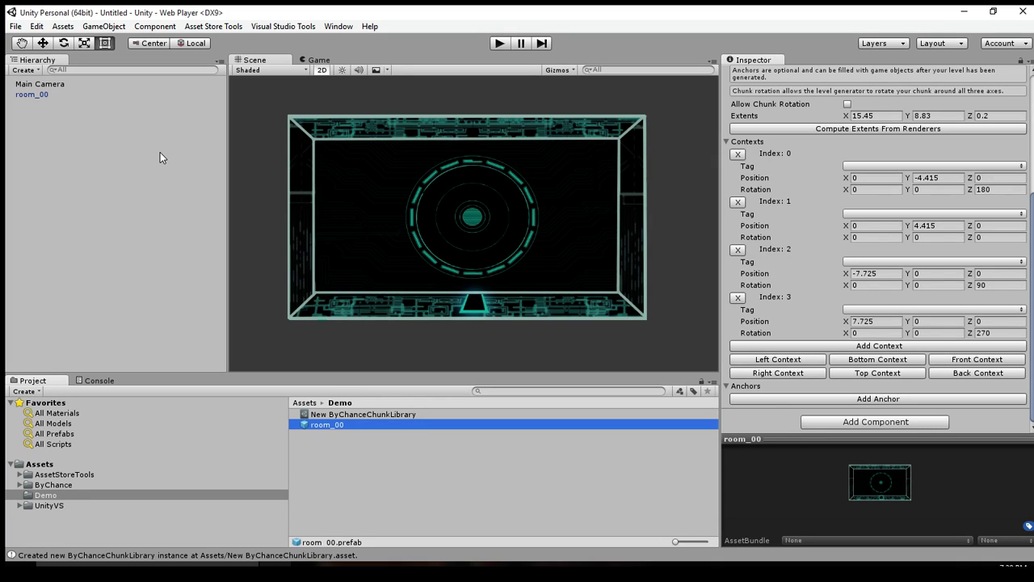
Step: Delete room_00 from the scene and add a Level Generator using New ByChanceChunkLibrary with Generate On Start
left_click(31, 95)
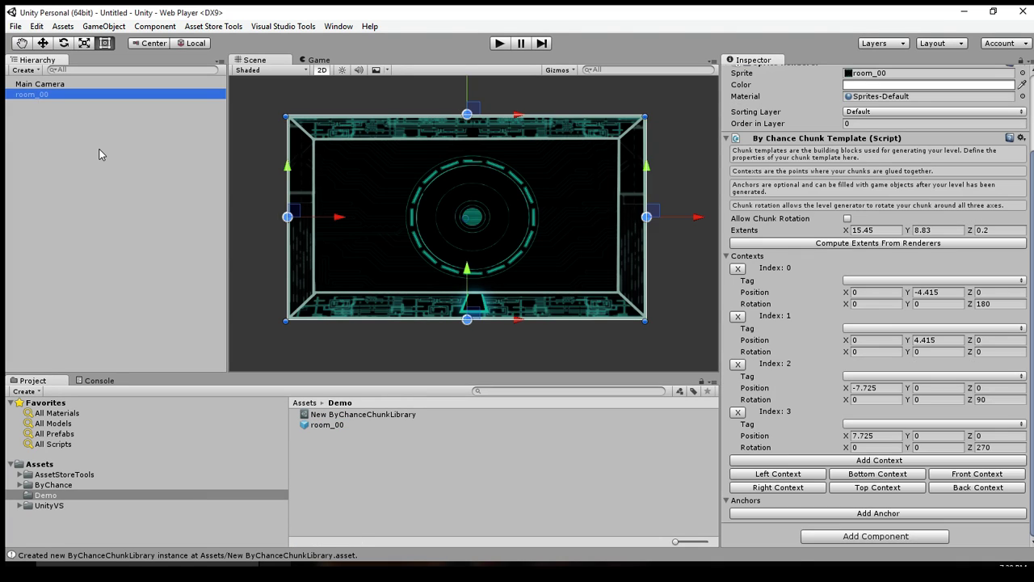
key("Delete")
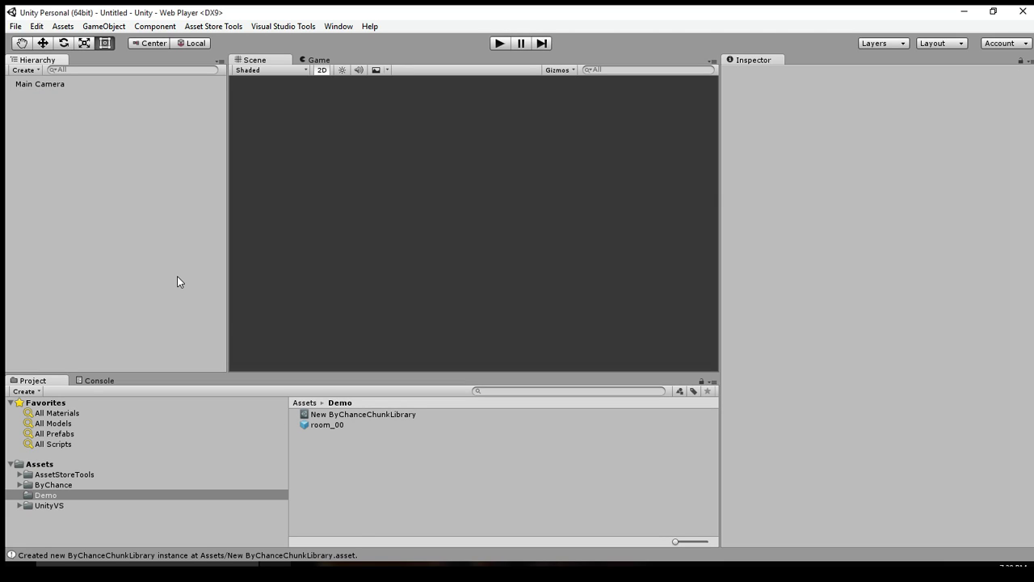
left_click(331, 27)
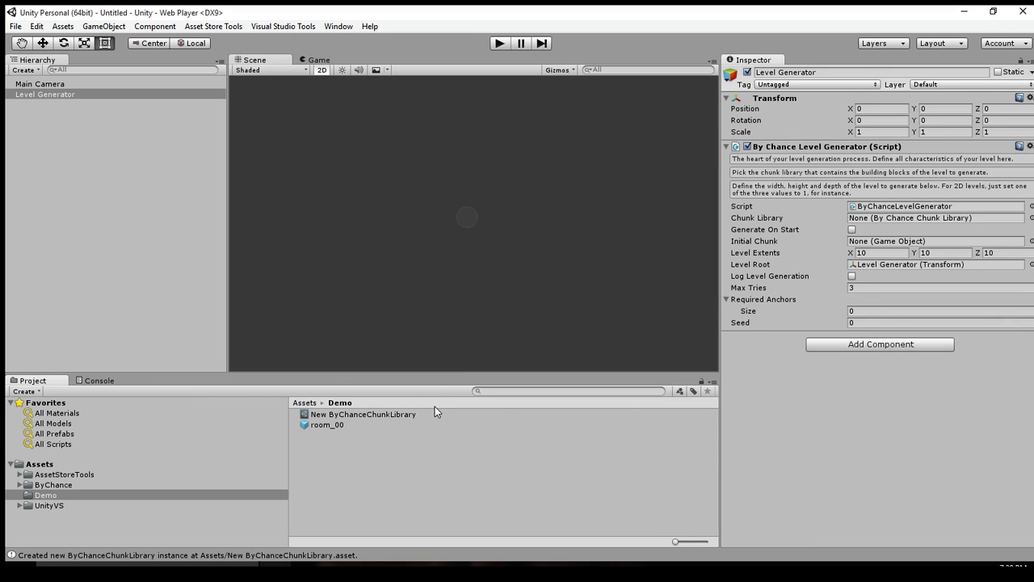
left_click_drag(355, 414, 868, 224)
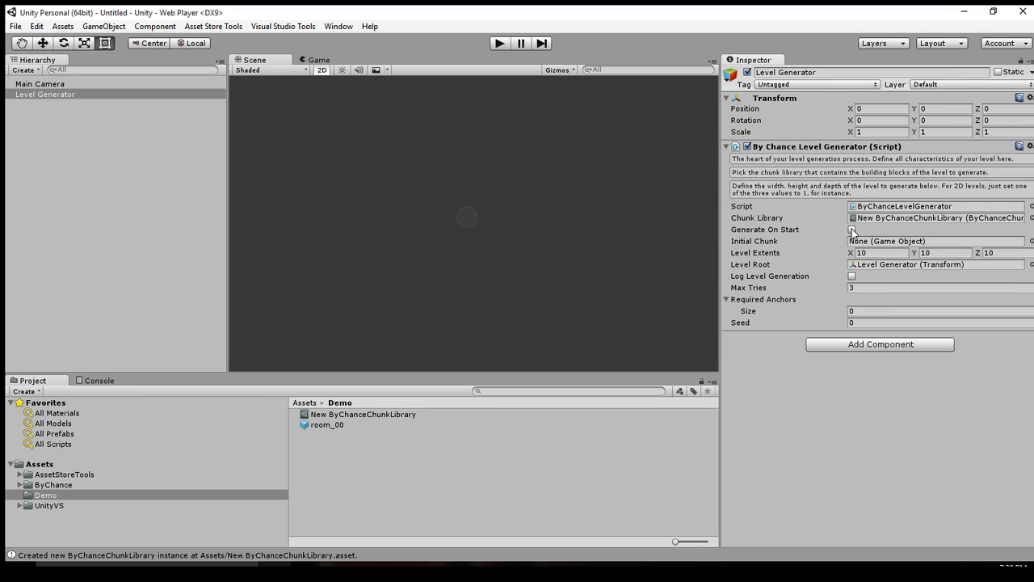
left_click(851, 230)
Step: Set the Level Generator's level extents to X 50, Y 50 and Z 0.2, matching room_00's depth
left_click(329, 425)
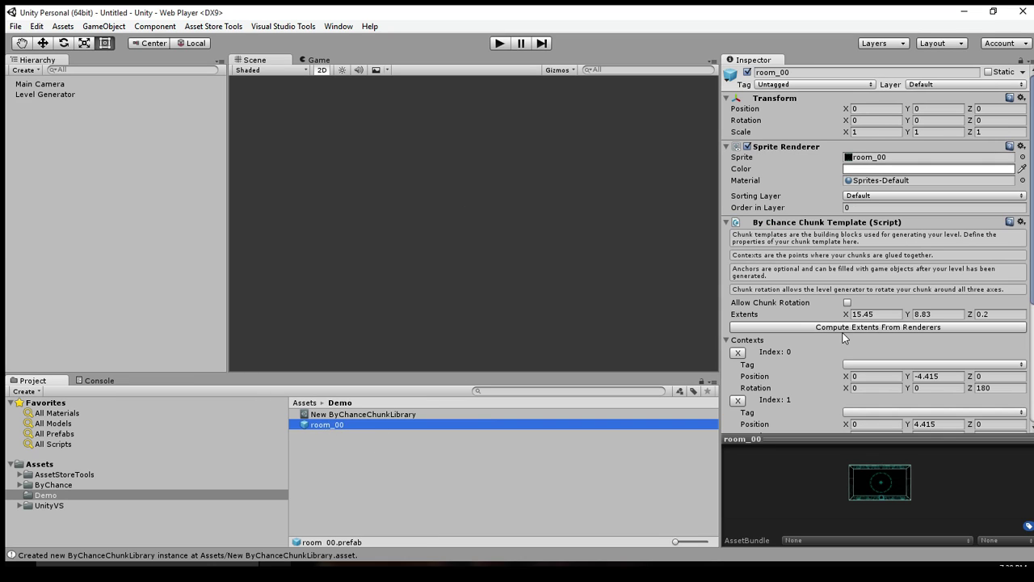
scroll(831, 339, "down", 3)
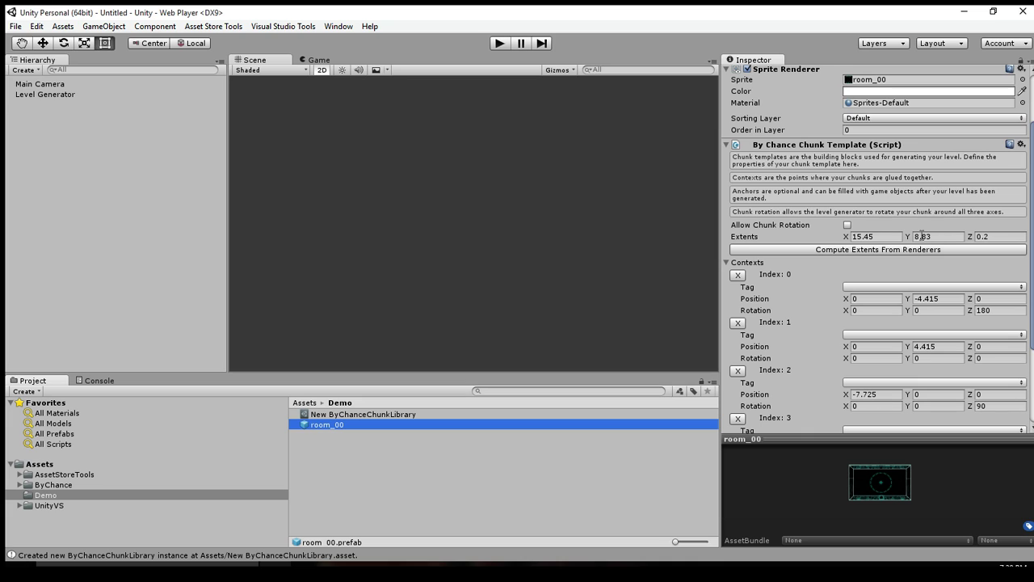
left_click(368, 413)
left_click(82, 95)
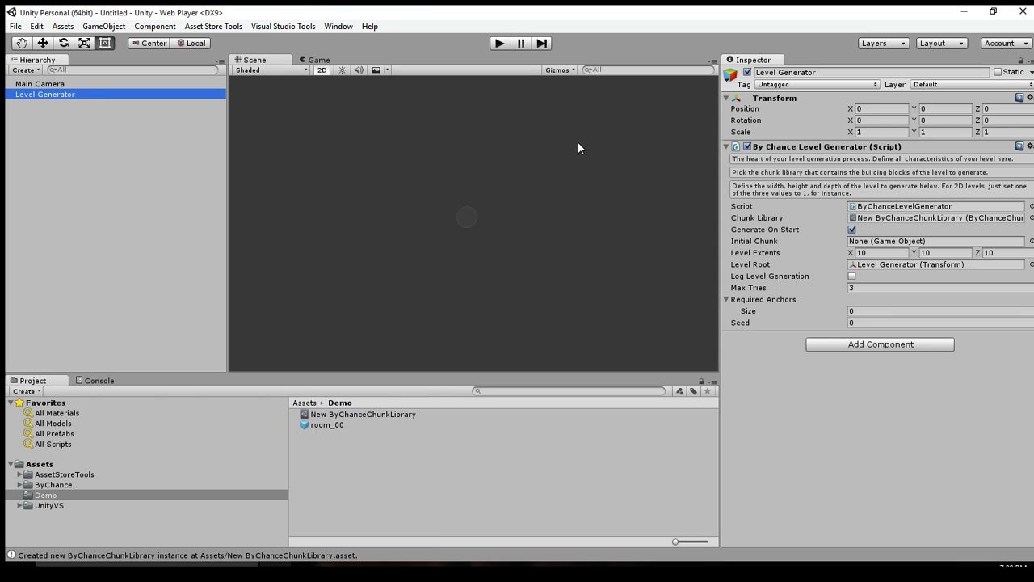
left_click(903, 253)
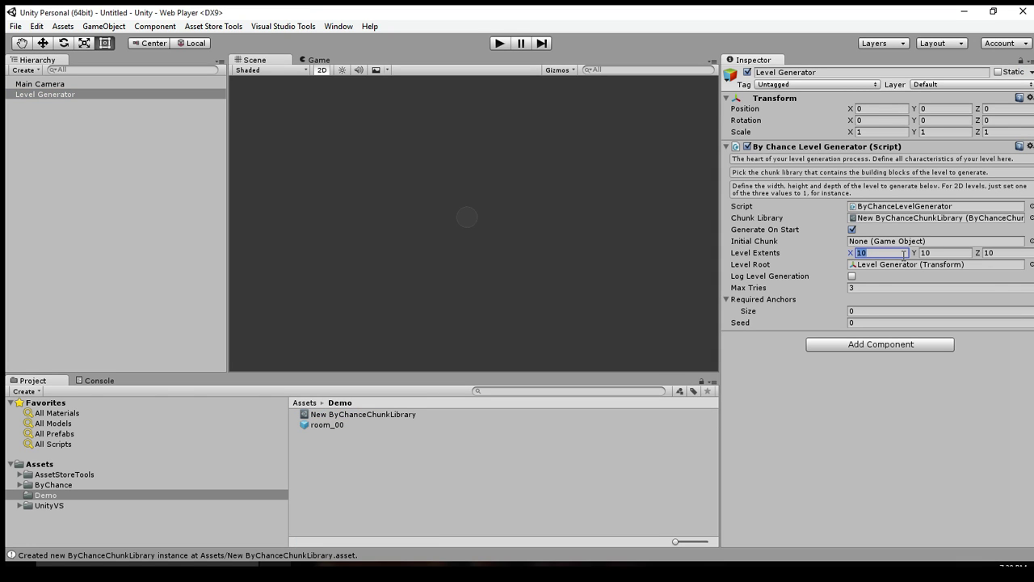
type("50")
key("Tab")
type("50")
key("Tab")
type("0.2")
left_click(333, 426)
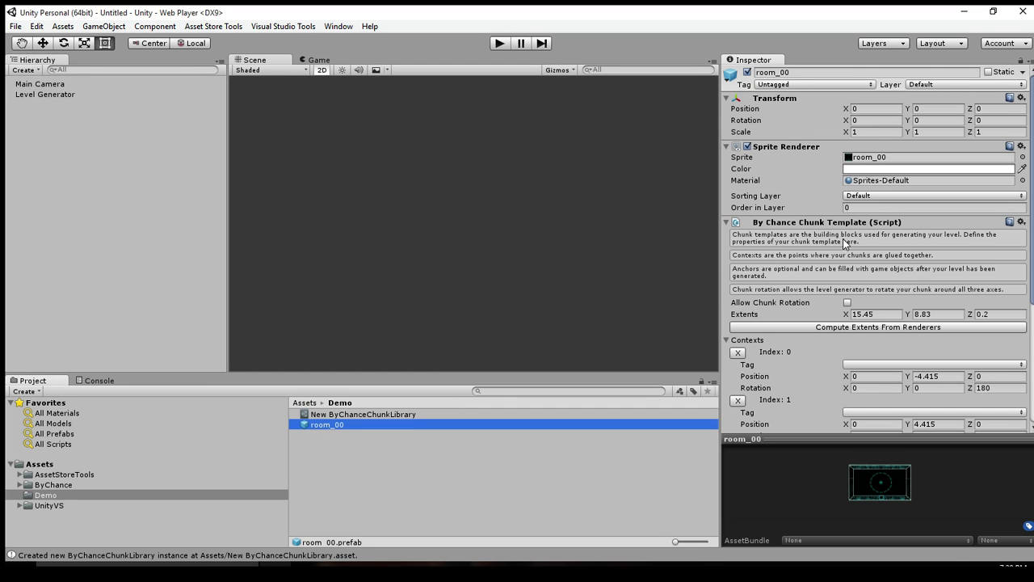
scroll(1009, 304, "down", 5)
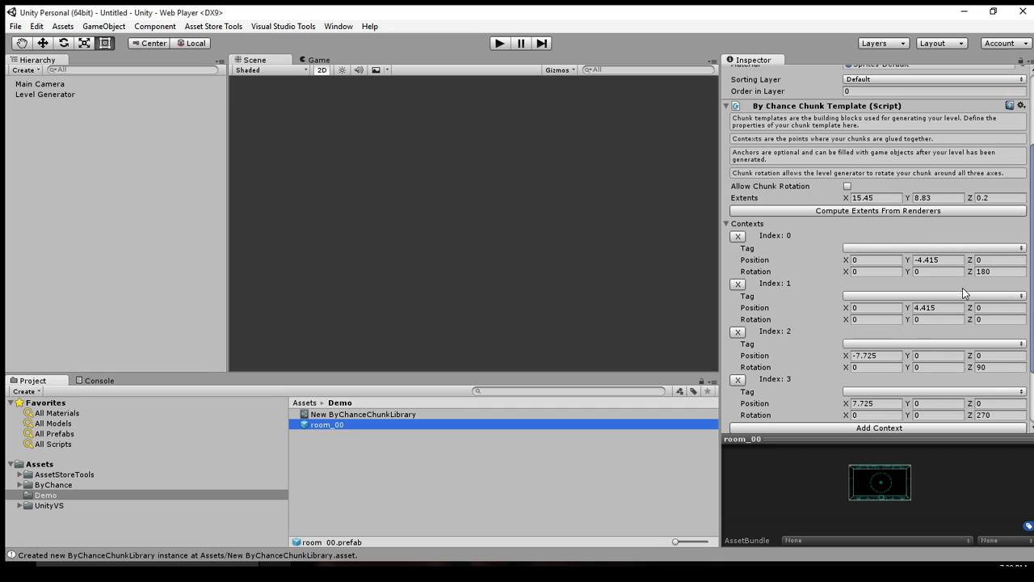
left_click(28, 96)
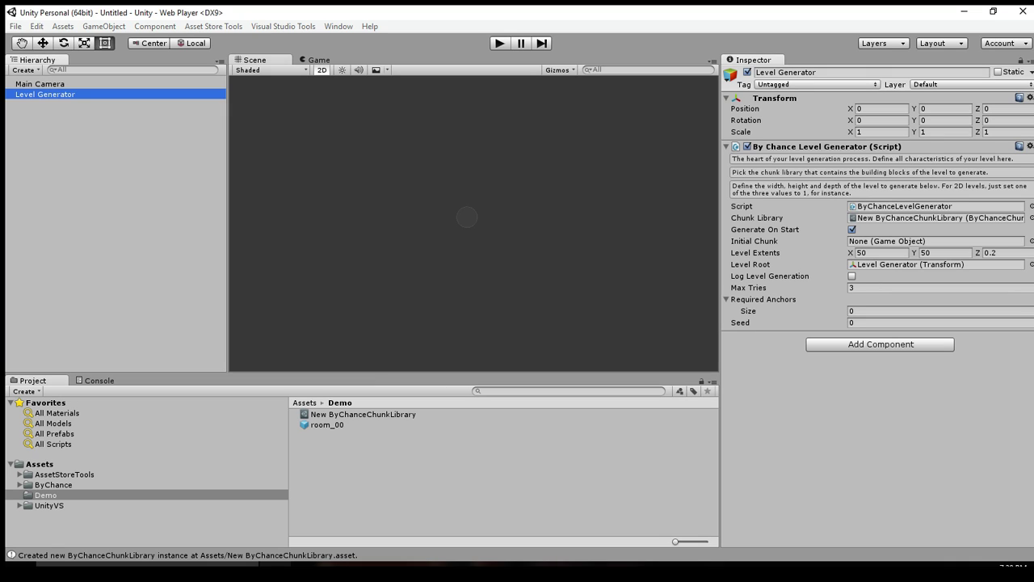
Step: Save the scene as DemoScene, enter play mode, and zoom out on the generated 3×5 room grid
key("Return")
left_click(500, 43)
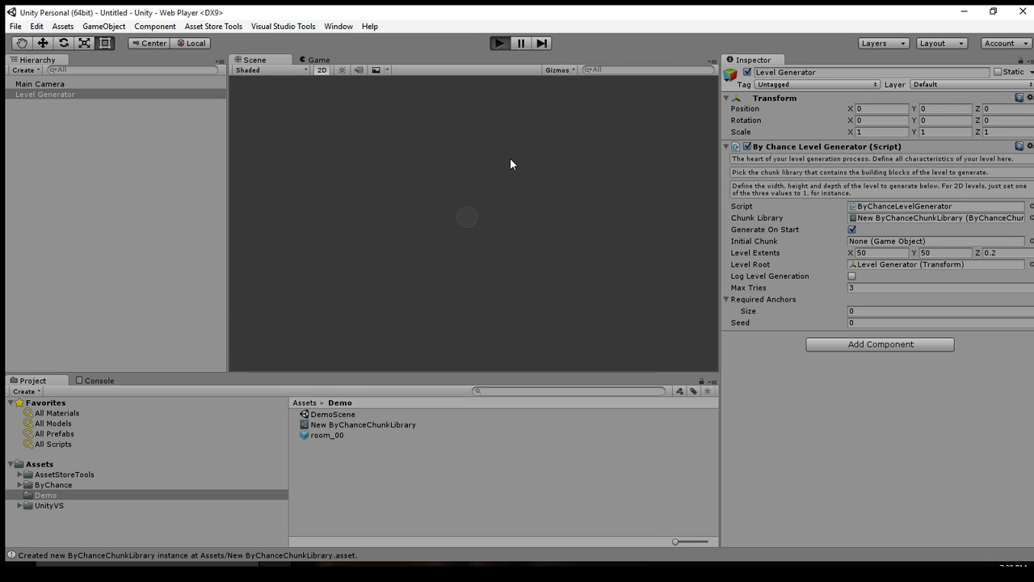
left_click(263, 62)
scroll(476, 172, "down", 5)
left_click_drag(622, 170, 514, 213)
scroll(515, 212, "down", 2)
key("t")
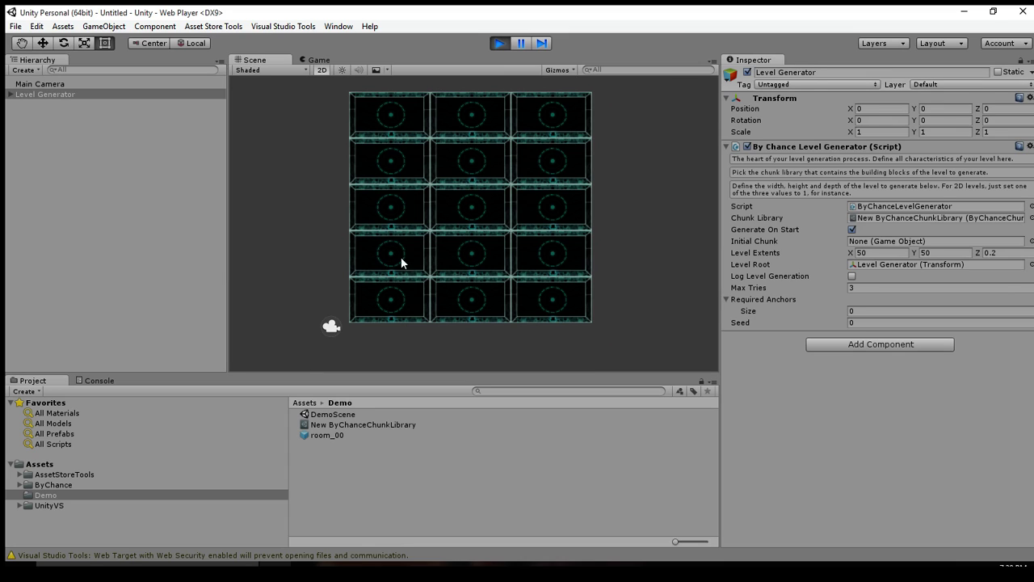
Step: Inspect the fifteen room_00(Clone) children under Level Generator, then stop play mode
middle_click_drag(509, 159, 497, 181)
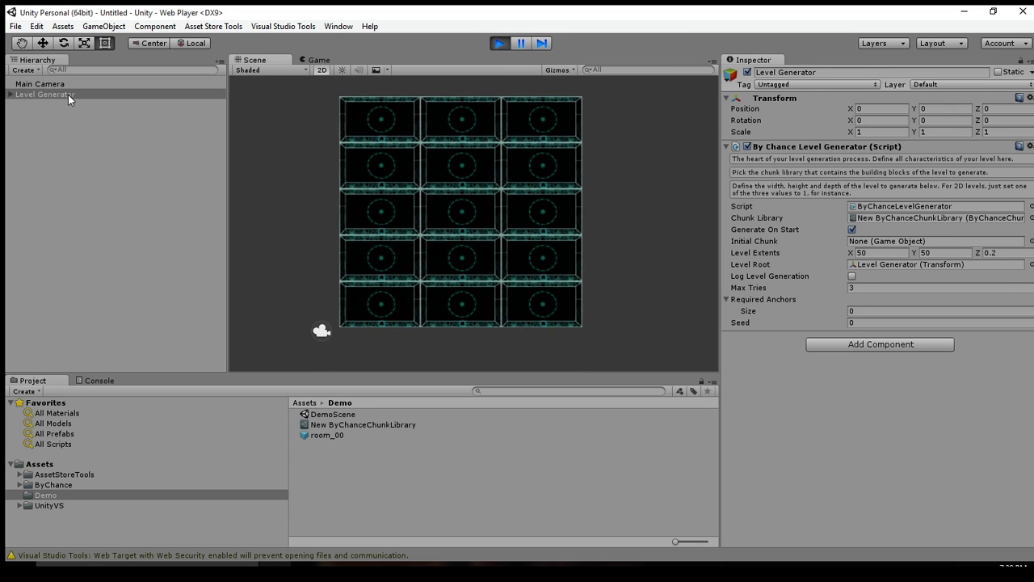
left_click(10, 95)
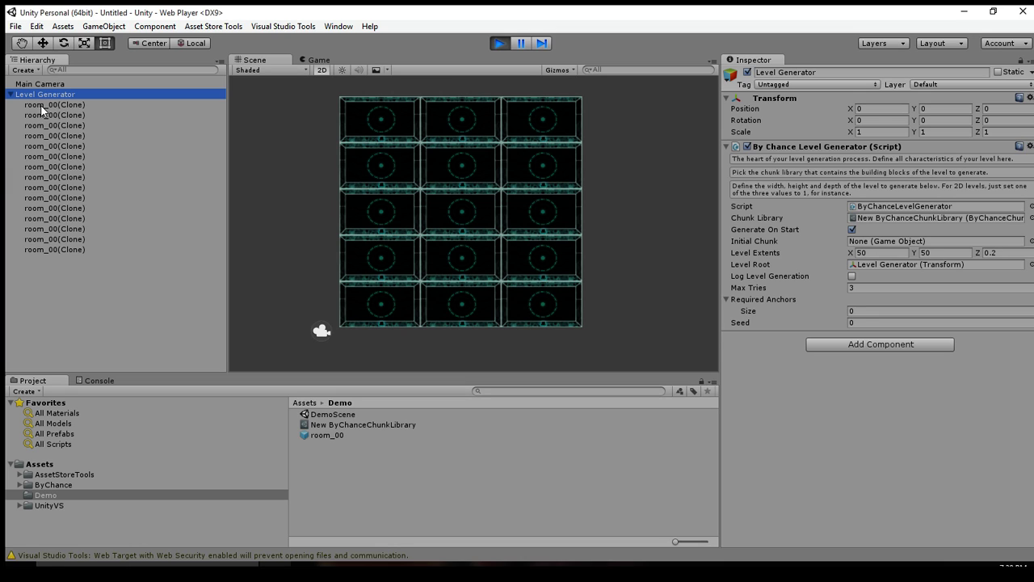
left_click(498, 44)
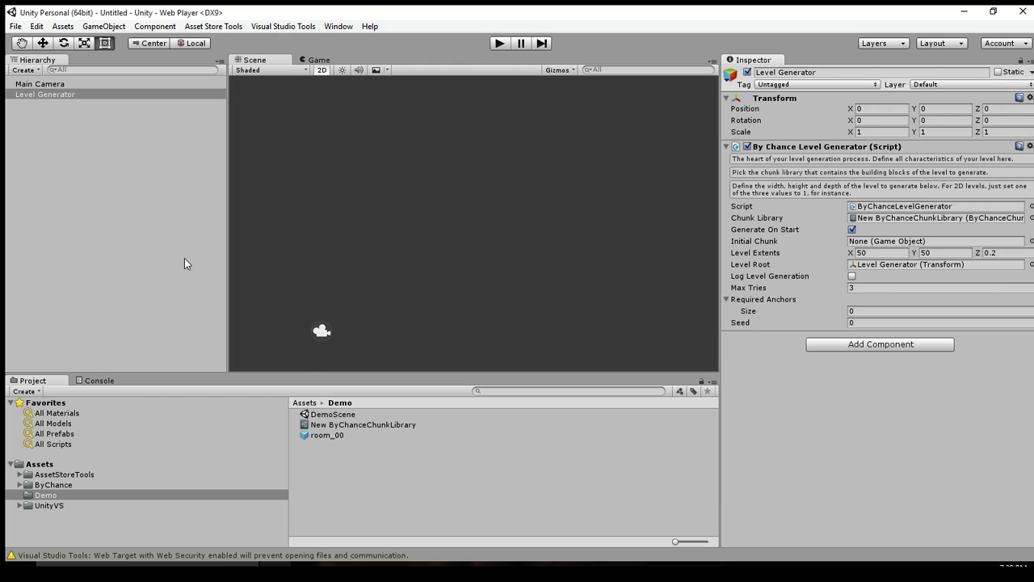
Step: Place the room_01 sprite from ByChance/Example/Sprites/Rooms in the scene and duplicate it twice
left_click(71, 484)
double_click(328, 415)
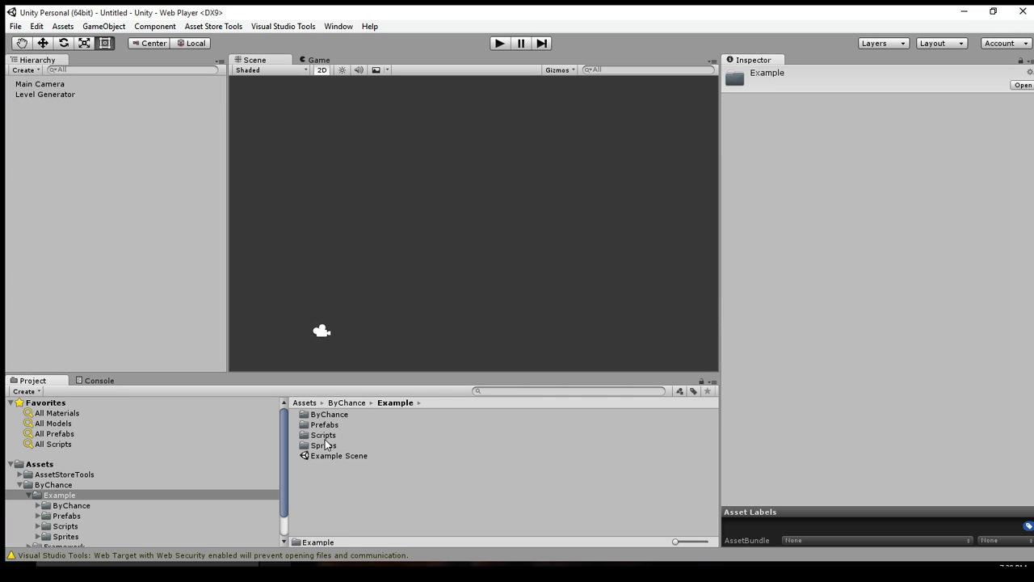
double_click(328, 445)
double_click(325, 445)
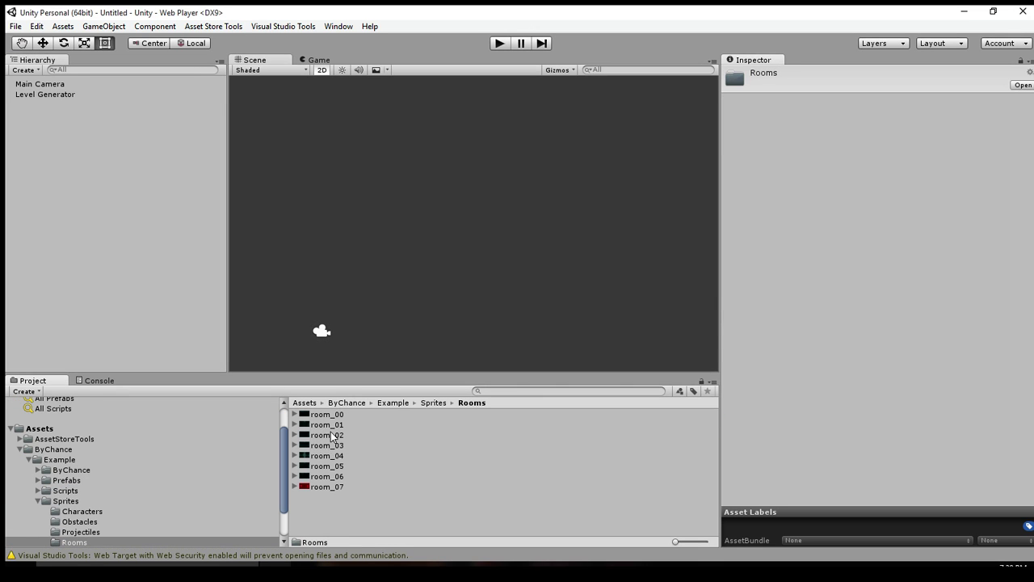
left_click_drag(331, 429, 182, 274)
key("ctrl+d")
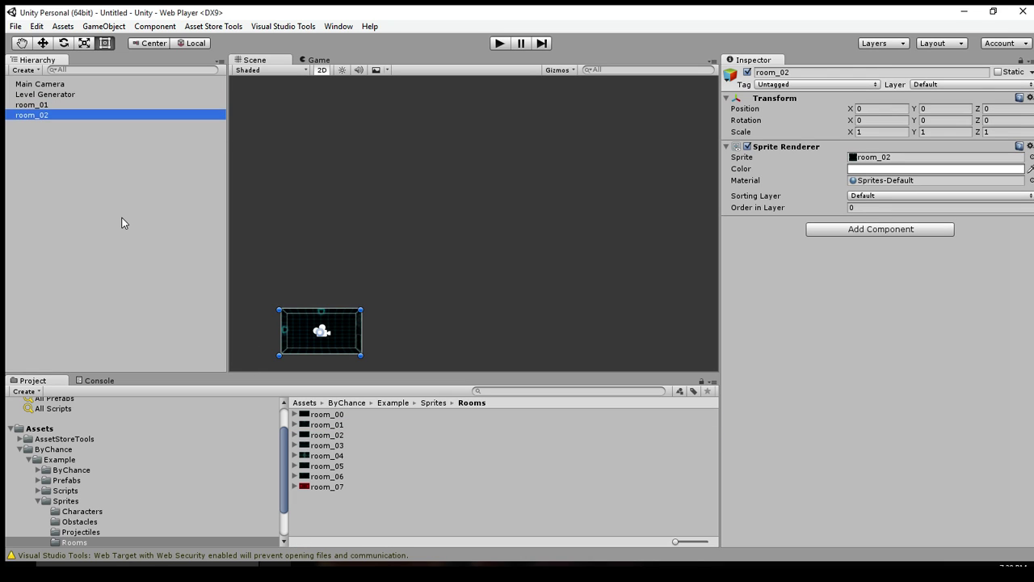
key("ctrl+d")
double_click(92, 106)
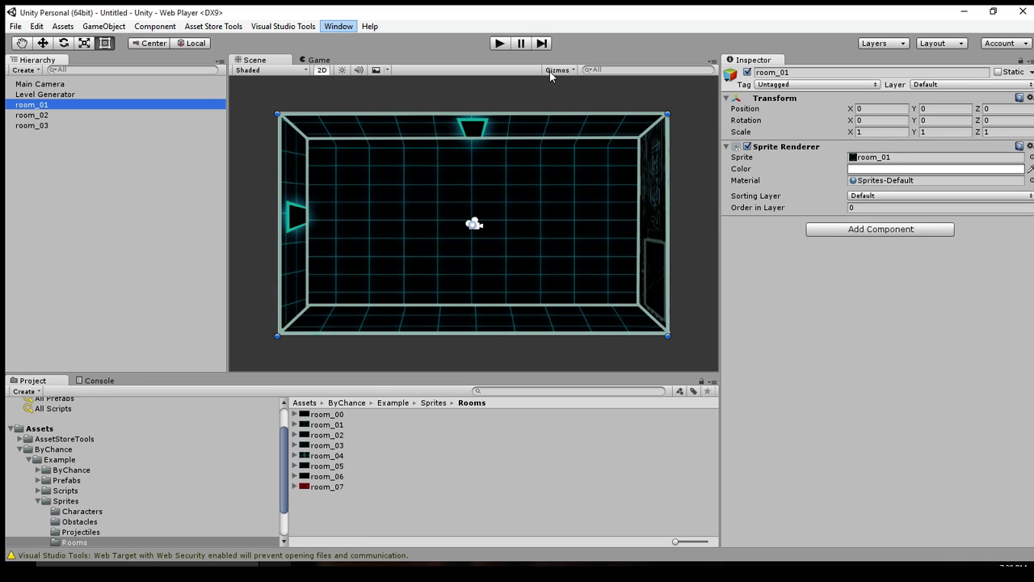
Step: Give room_01 a Chunk Template with top and left contexts (left at X -7.735)
key("ctrl+z")
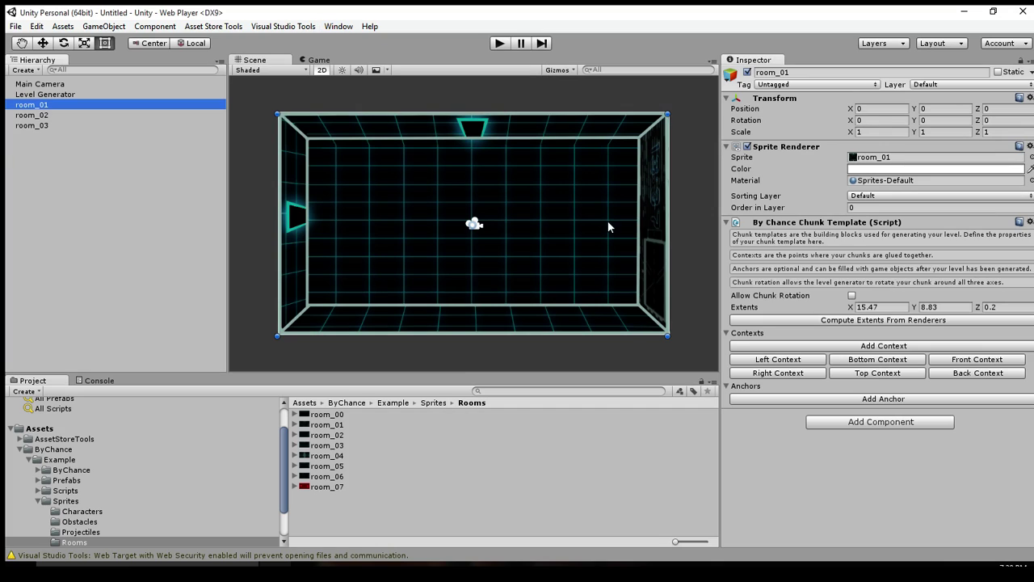
left_click(852, 377)
left_click(789, 411)
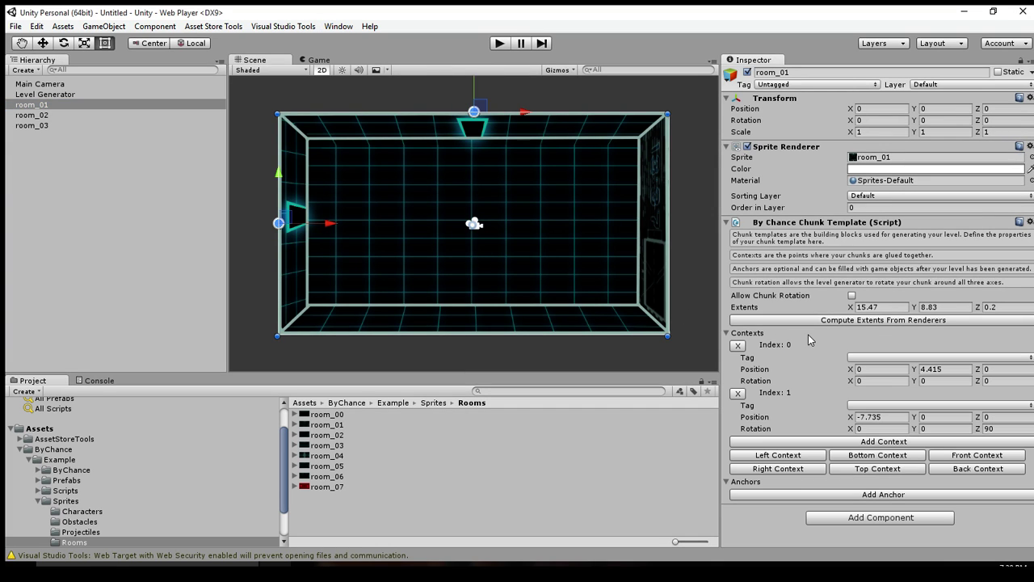
left_click(76, 483)
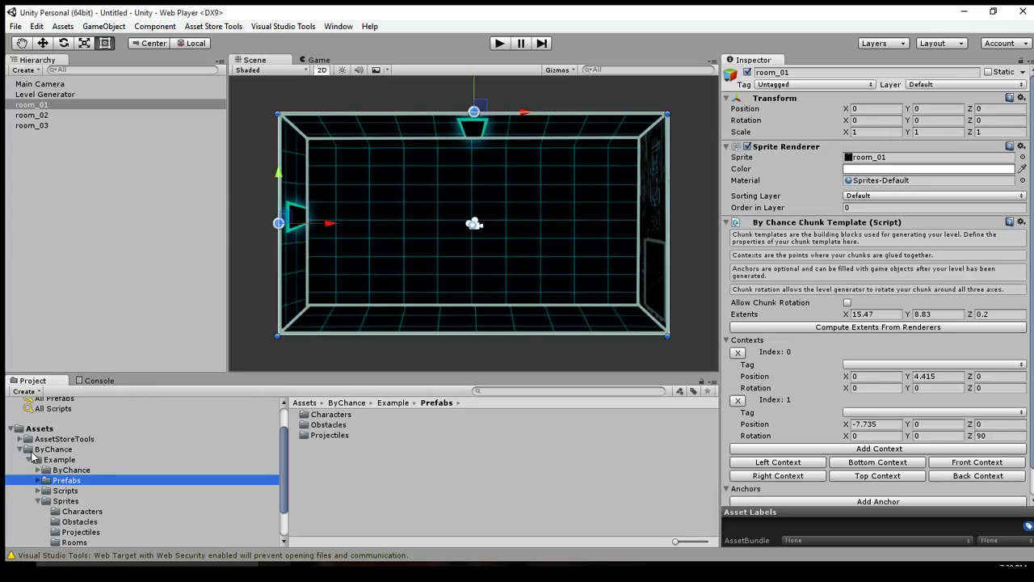
left_click(19, 449)
left_click(55, 496)
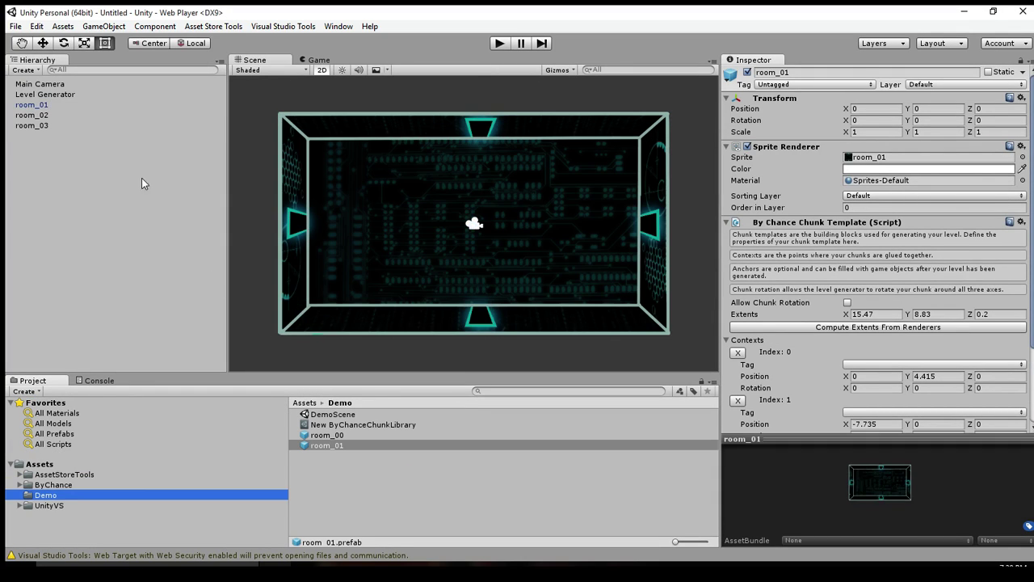
Step: Save room_01, then room_02 with top, left and right contexts, as Demo prefabs and delete them
left_click(55, 107)
key("Delete")
left_click(56, 106)
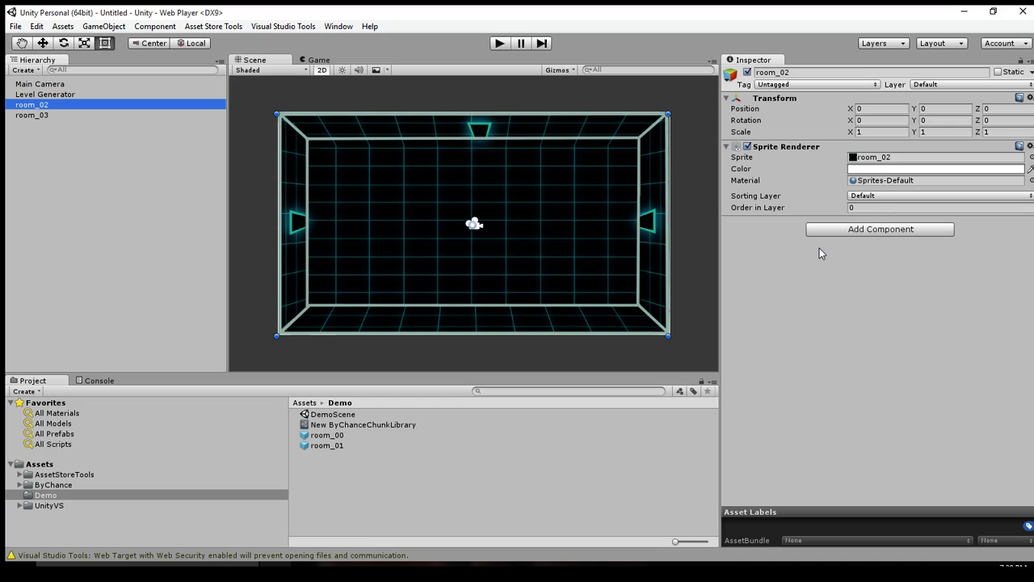
left_click(850, 374)
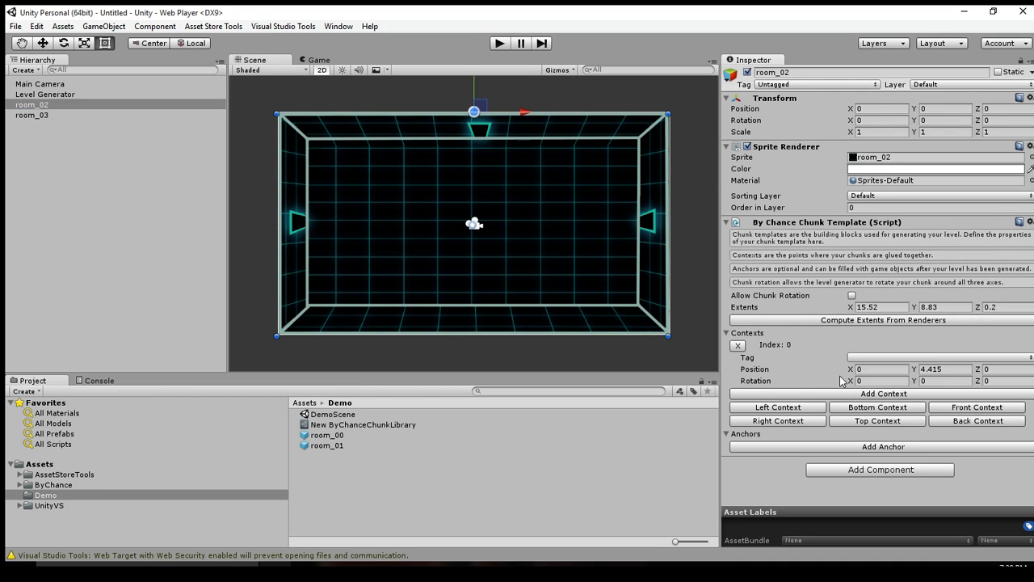
left_click(784, 413)
left_click(787, 476)
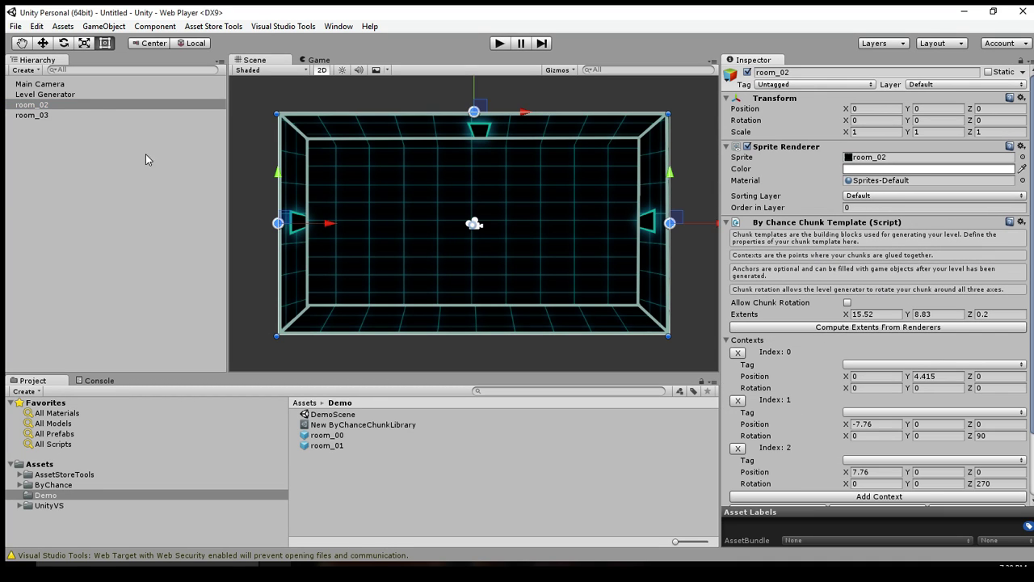
left_click_drag(55, 105, 334, 472)
left_click(46, 105)
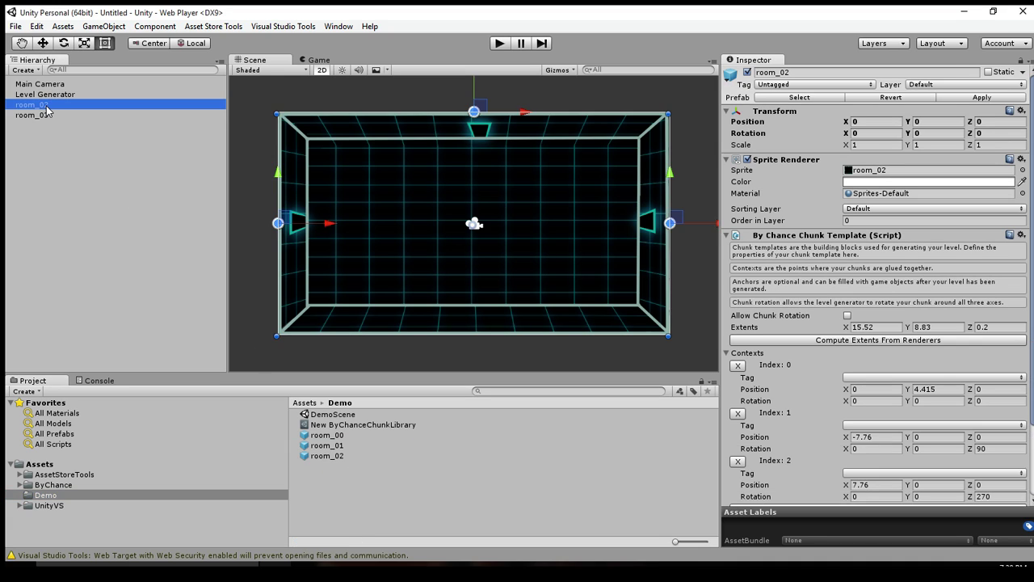
key("Delete")
Step: Give room_03 top and left contexts, save it as a Demo prefab, and remove it
left_click(48, 106)
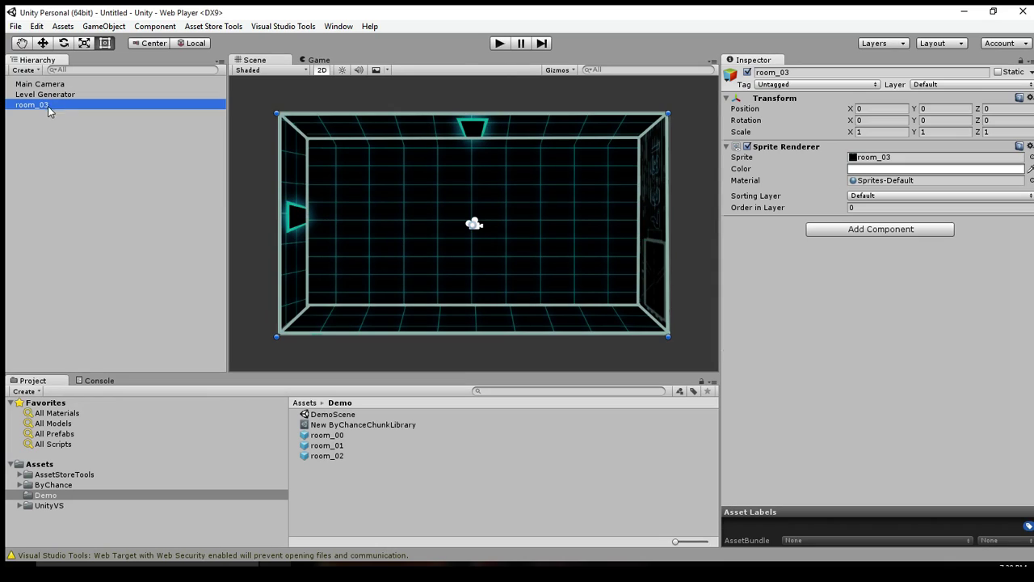
left_click(310, 179)
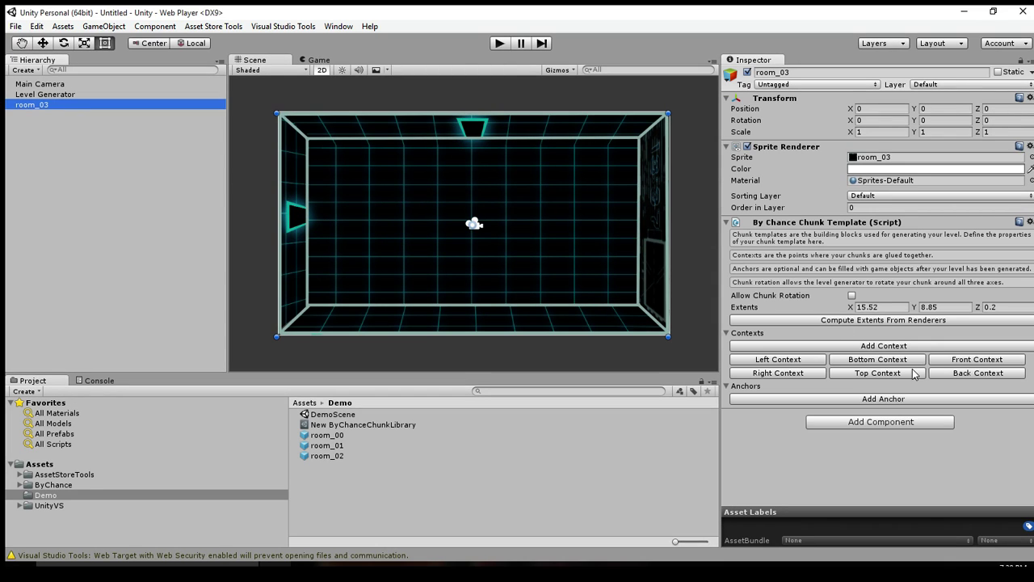
left_click(782, 409)
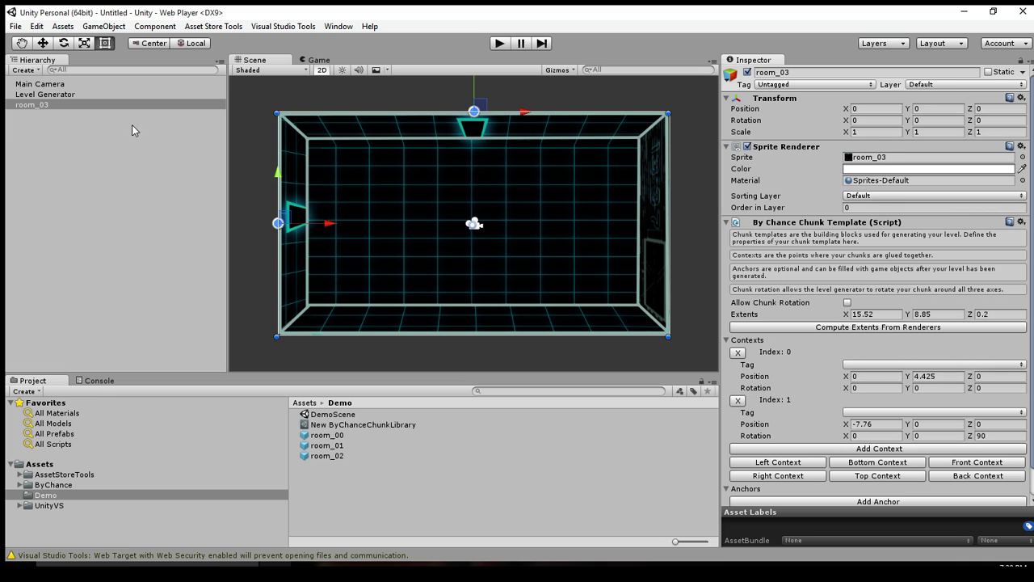
left_click_drag(92, 108, 387, 489)
left_click(50, 105)
key("Delete")
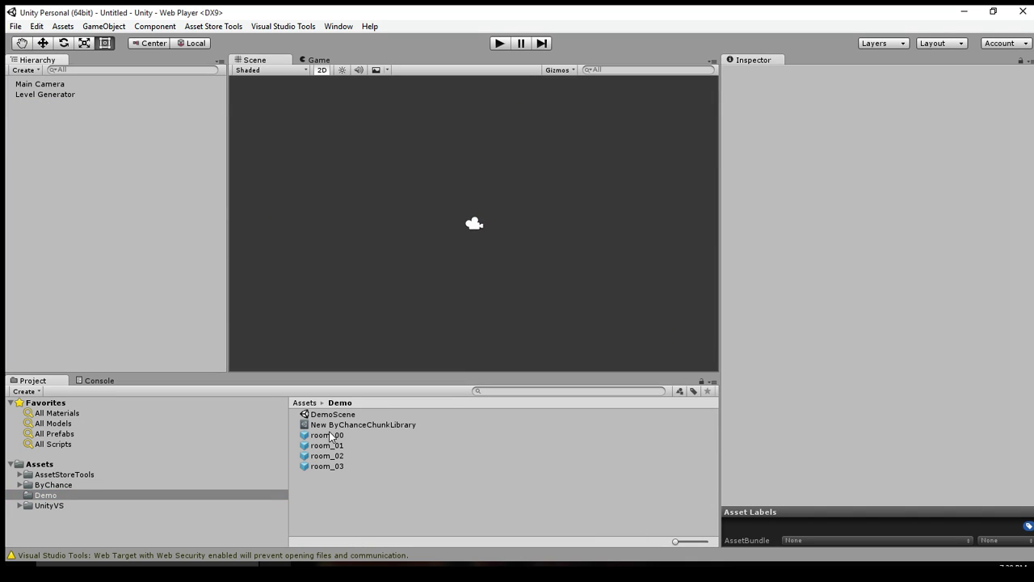
Step: Reduce room_00's contexts to a single bottom context, apply to the prefab, and remove it from the scene
left_click_drag(328, 435, 97, 148)
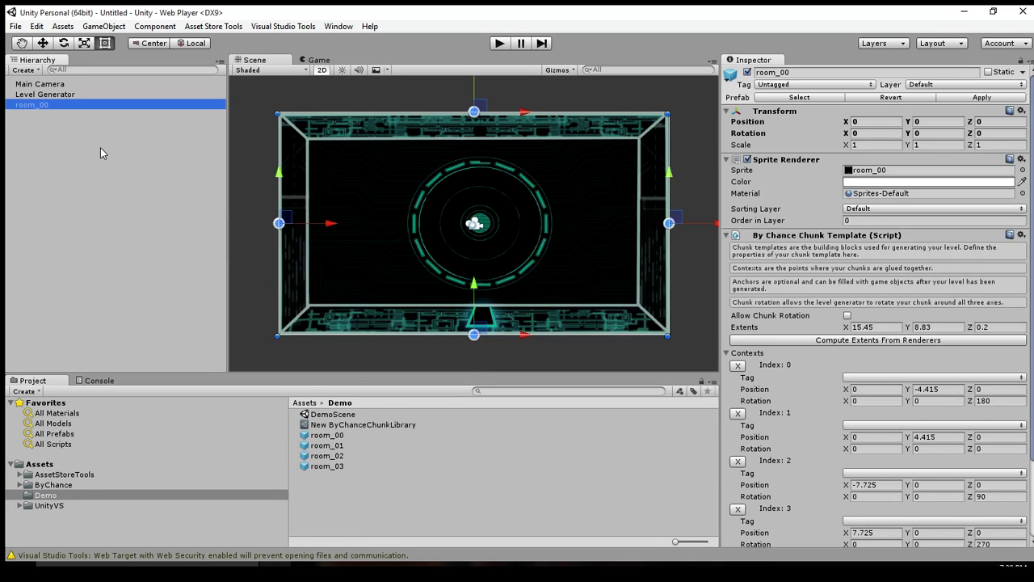
scroll(829, 449, "down", 3)
left_click(737, 328)
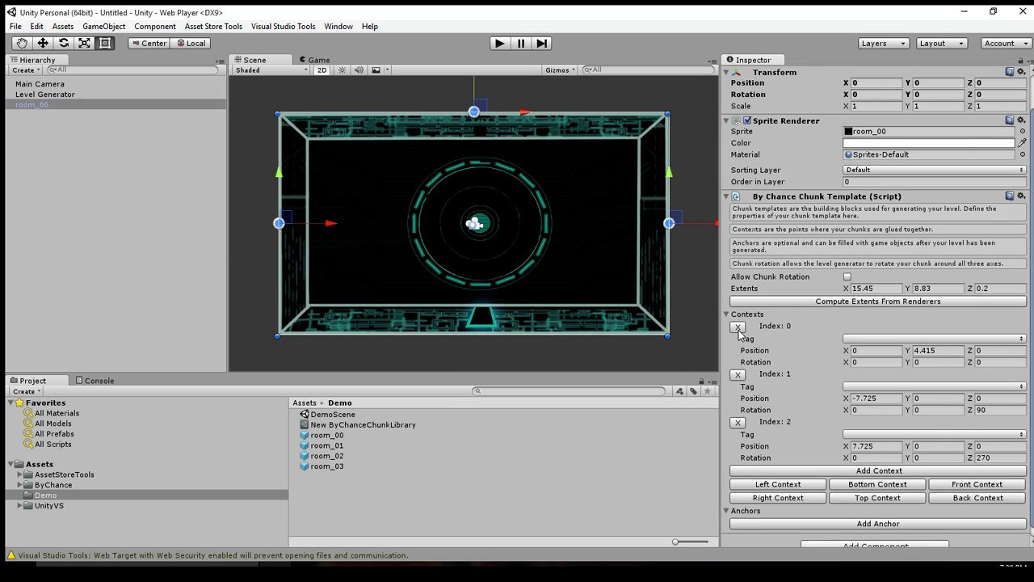
left_click(738, 328)
left_click(737, 359)
left_click(737, 359)
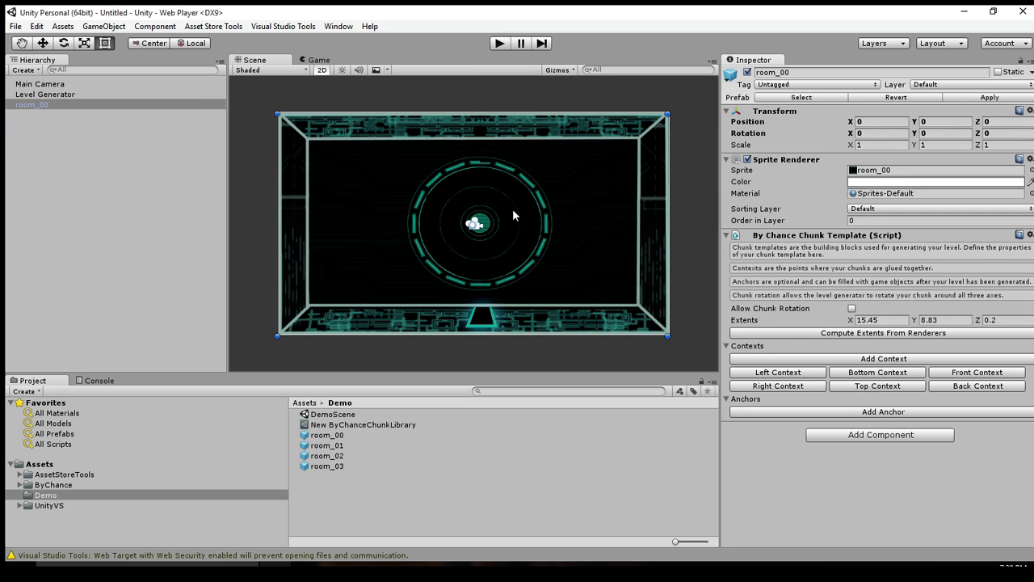
left_click(868, 375)
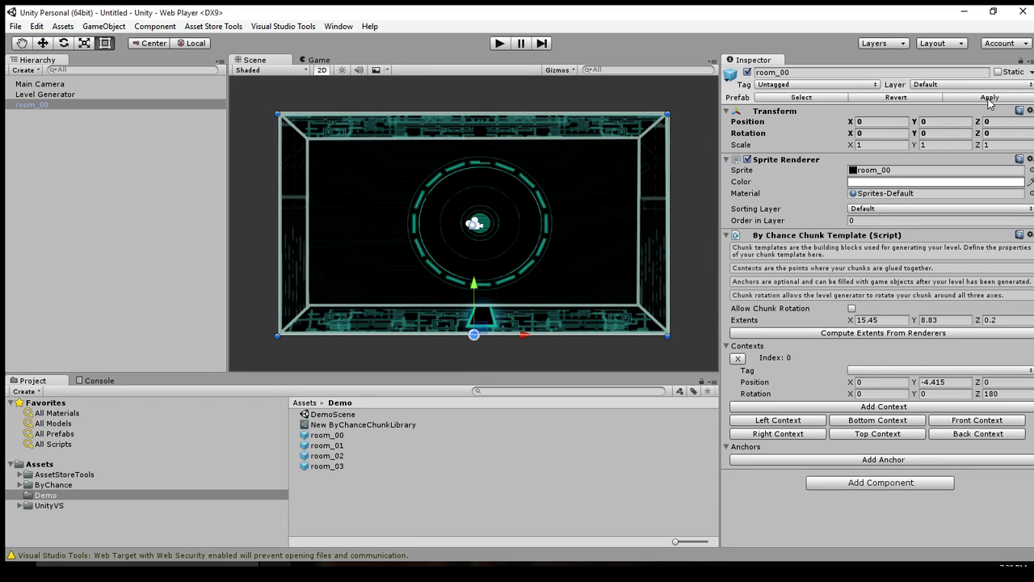
left_click(74, 103)
key("Delete")
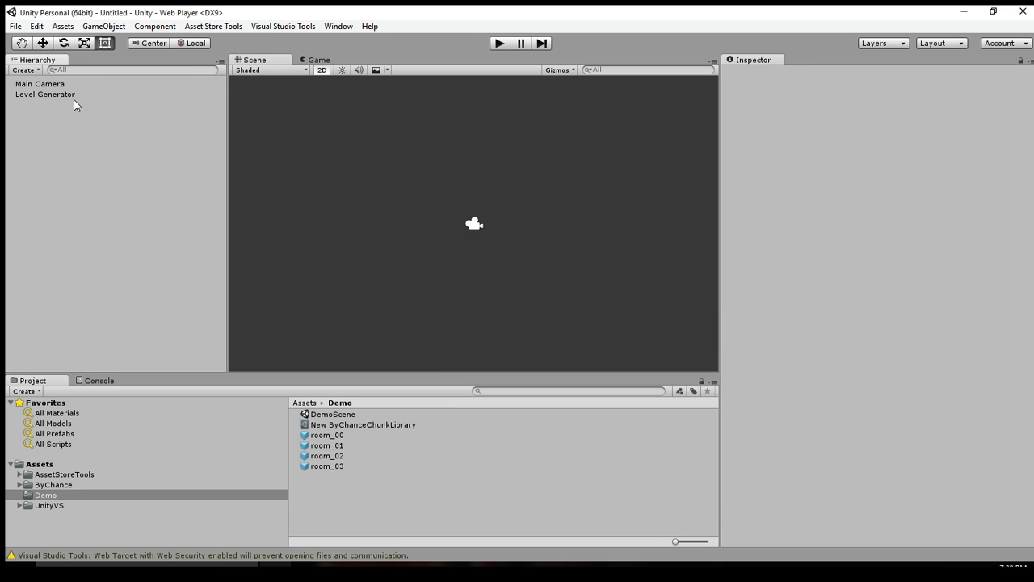
Step: Set the chunk library size to 4, adding room_01, room_02 and room_03, then start play mode
left_click(396, 425)
left_click(881, 168)
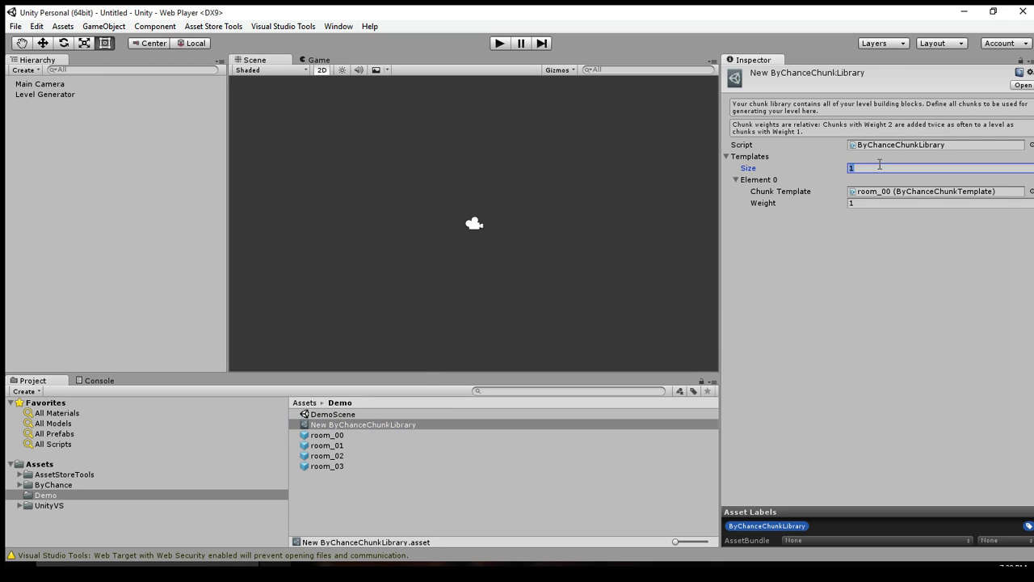
type("4")
key("Return")
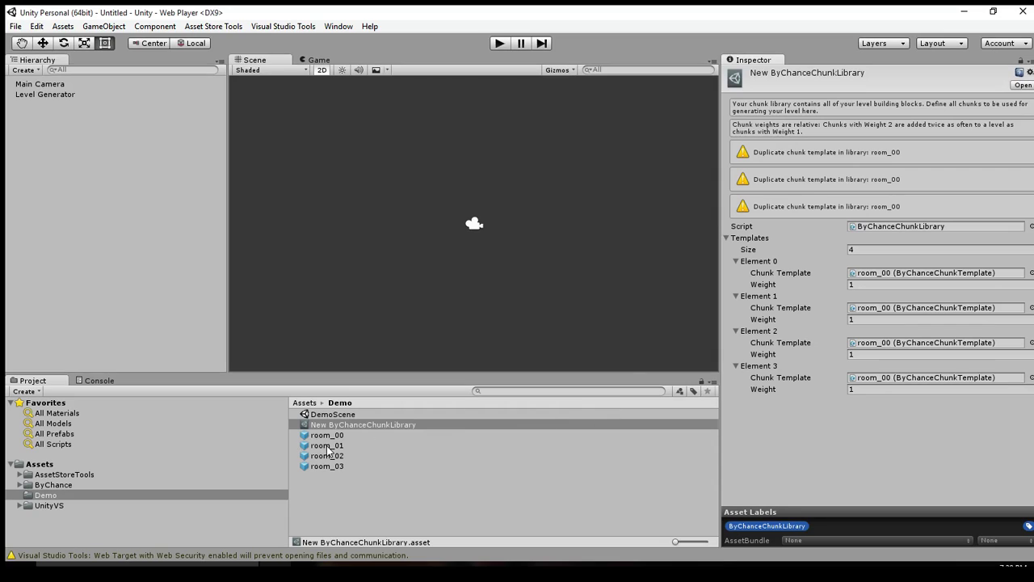
left_click_drag(326, 445, 873, 310)
left_click_drag(345, 457, 954, 320)
left_click_drag(331, 466, 905, 325)
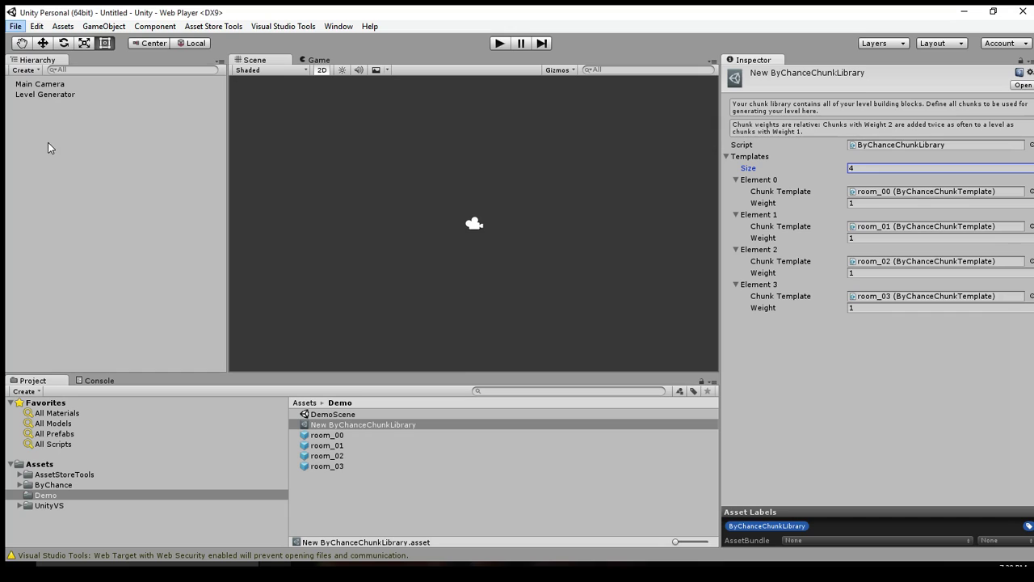
left_click(116, 160)
left_click(499, 43)
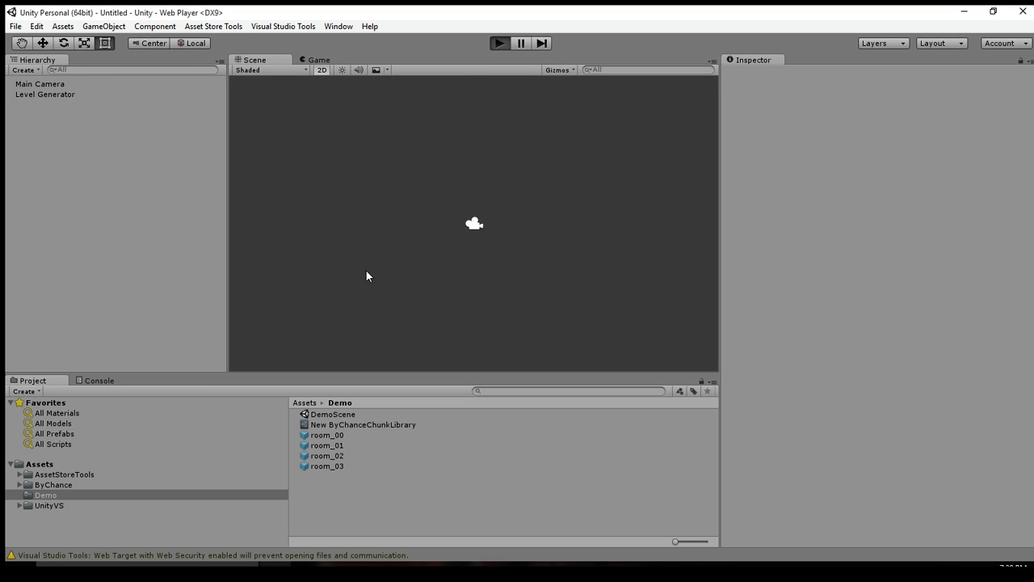
Step: Frame the generated room_03 clone in the Scene view to inspect the two-room level, then stop
left_click(258, 59)
left_click(321, 60)
left_click(76, 104)
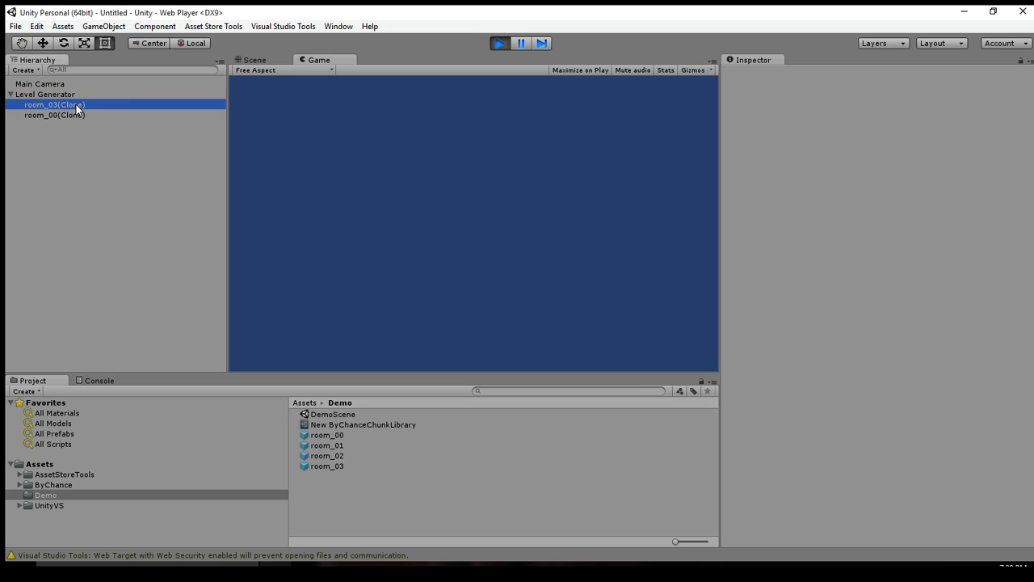
left_click(240, 58)
double_click(88, 105)
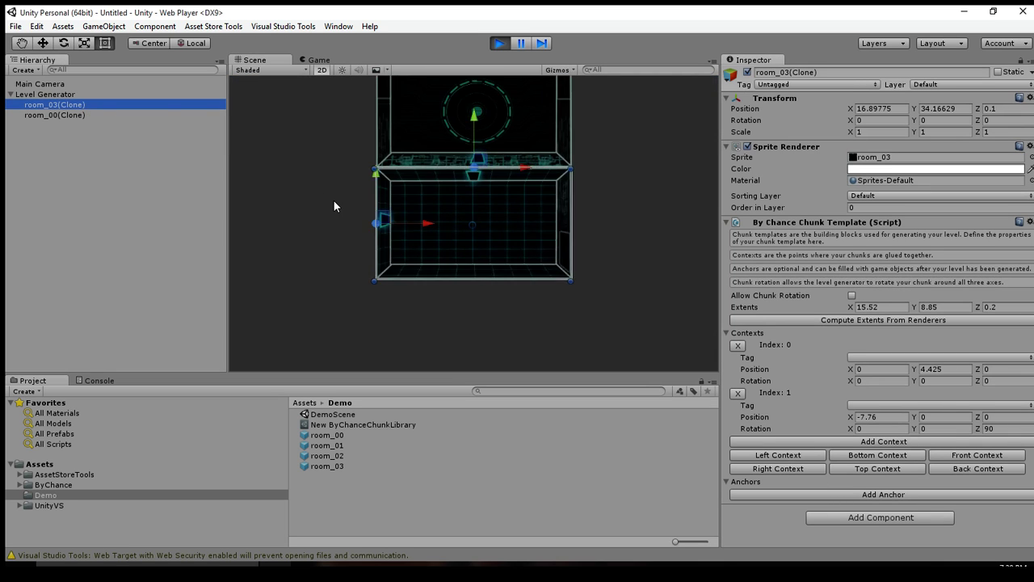
left_click(305, 194)
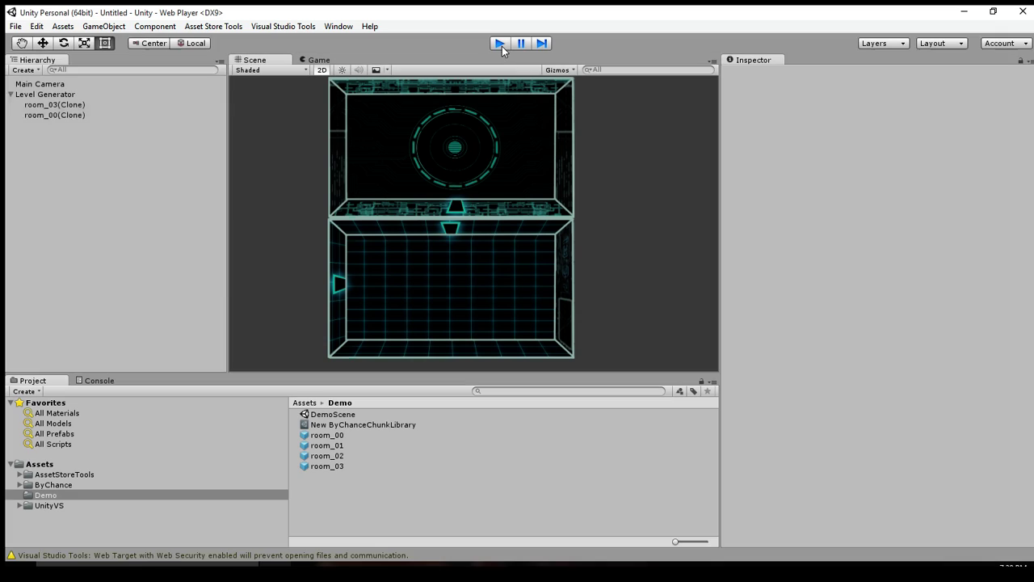
left_click(500, 43)
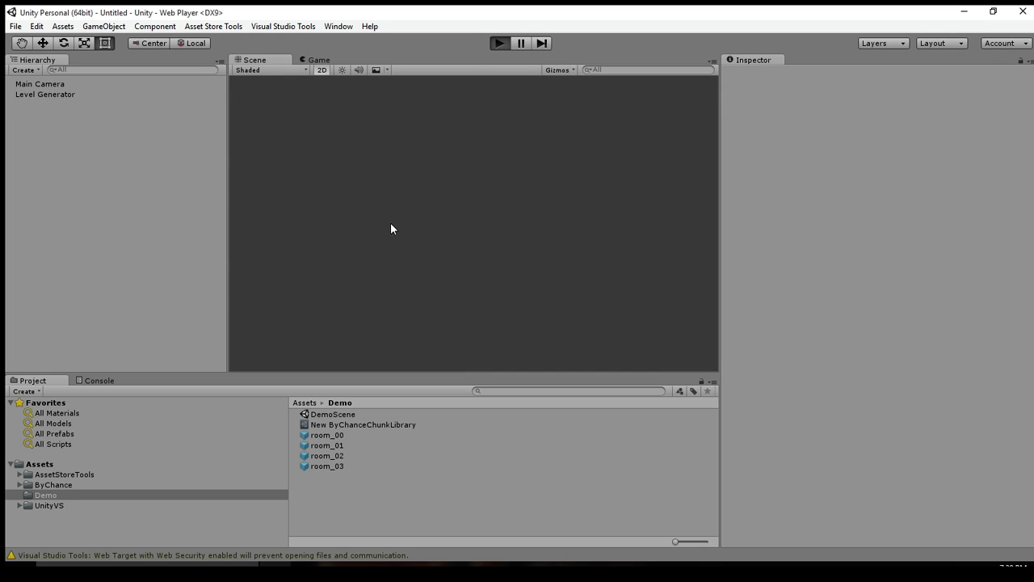
Step: Play to generate a new level, center its four rooms in the Scene view, then stop
key("ctrl+p")
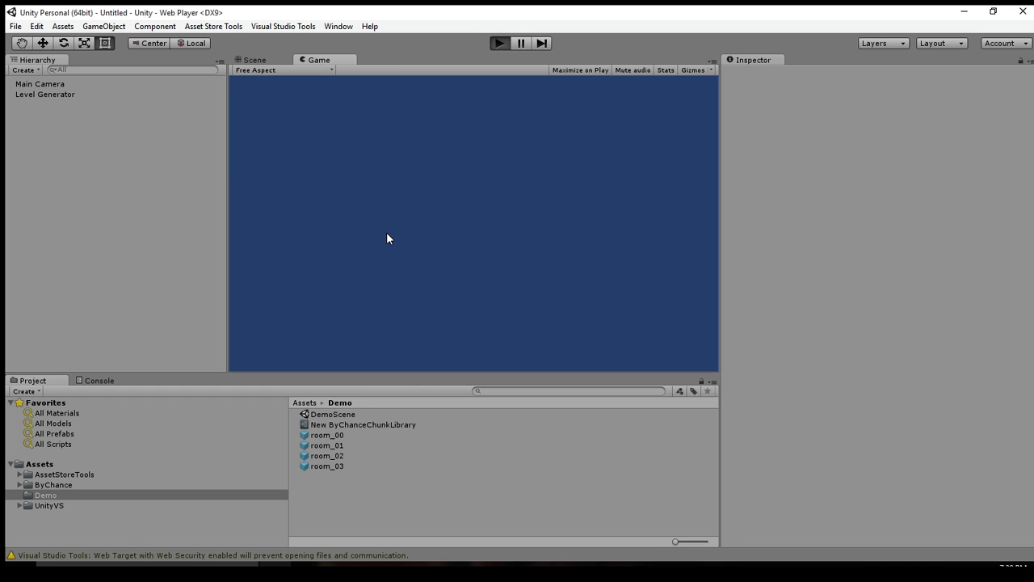
left_click(70, 106)
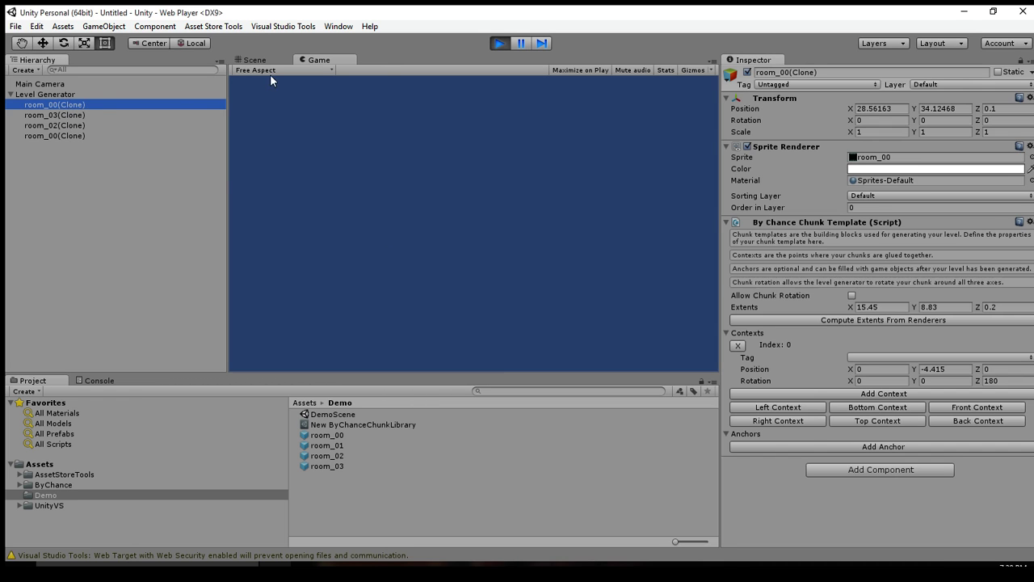
left_click(257, 61)
middle_click_drag(498, 165, 500, 77)
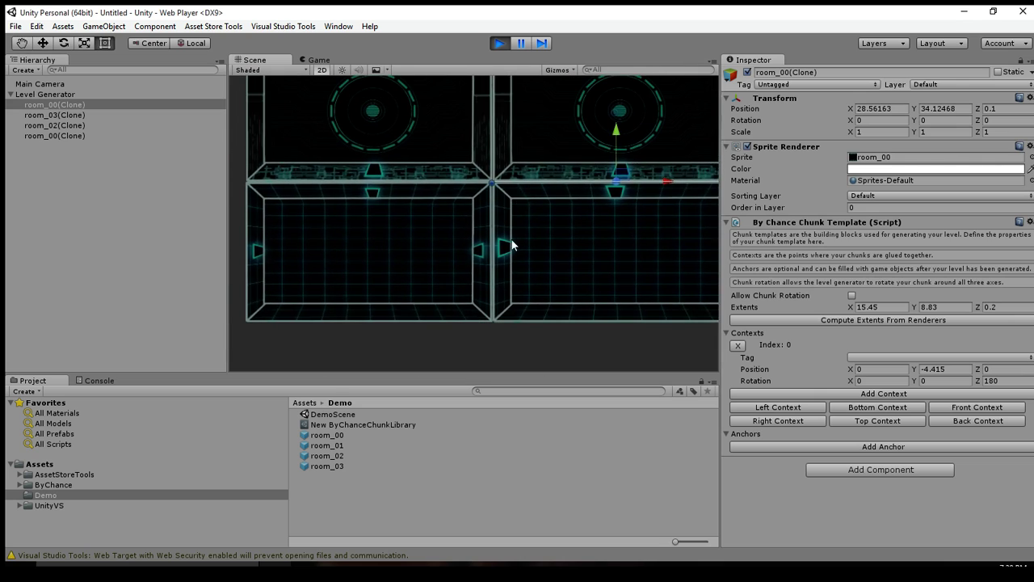
left_click(533, 243)
scroll(540, 210, "down", 3)
middle_click_drag(541, 214, 496, 223)
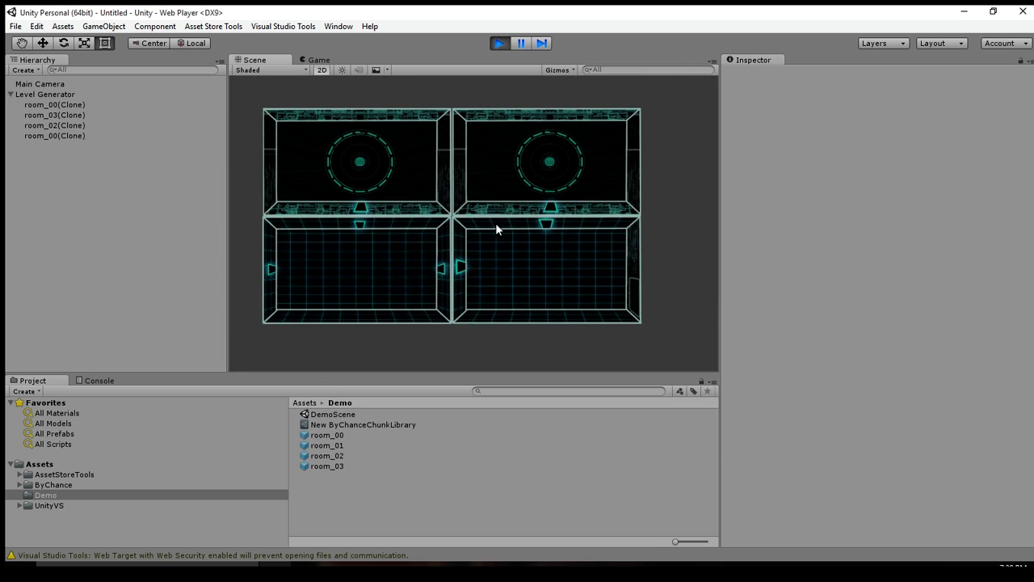
left_click(498, 44)
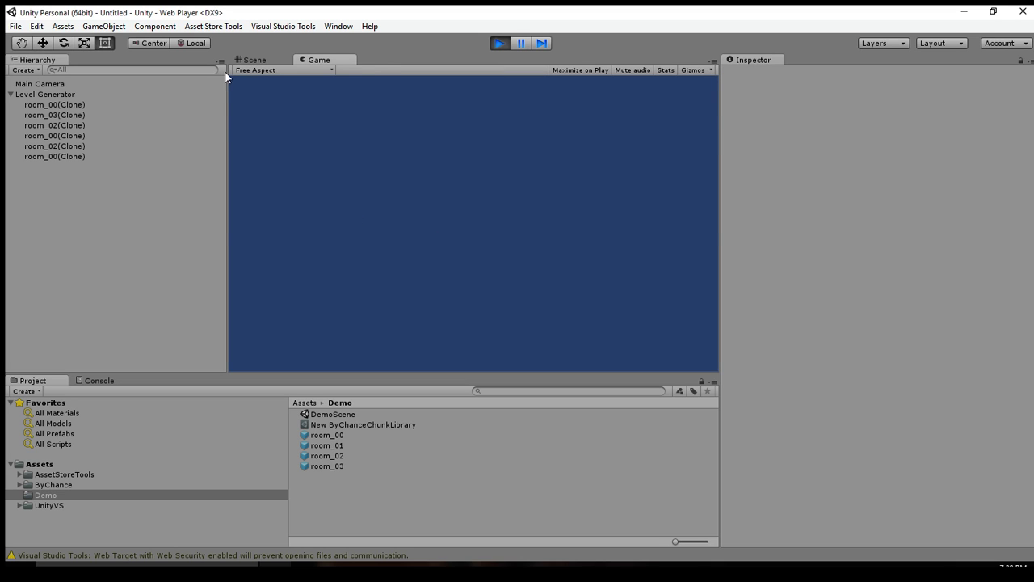
Step: Zoom and pan the Scene view to frame all six rooms of the new level
left_click(252, 60)
scroll(445, 198, "down", 3)
mouse_move(446, 199)
middle_mouse_down()
mouse_move(454, 213)
mouse_move(444, 211)
middle_mouse_up()
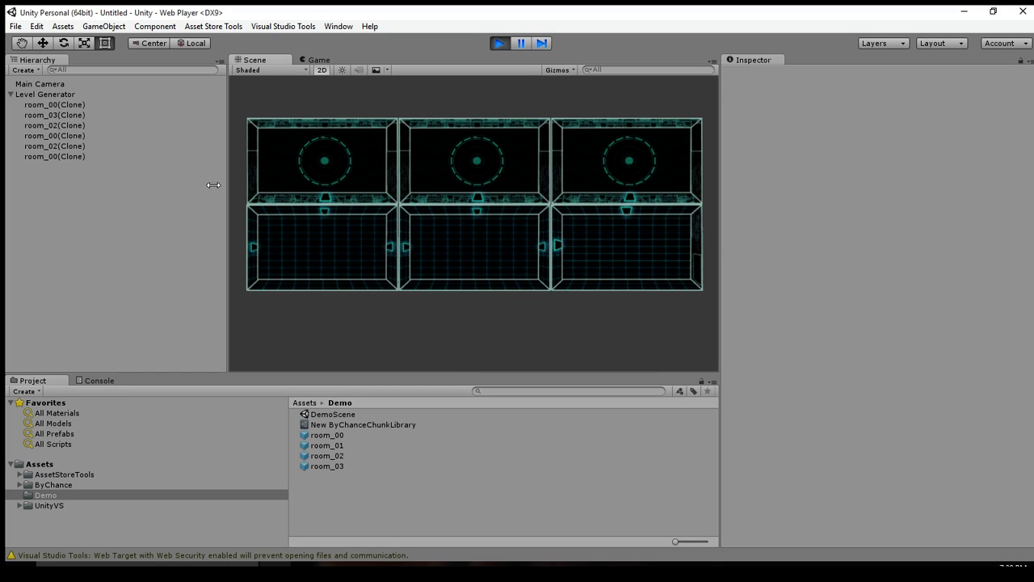
Step: Select Level Generator to review its ByChance chunk library, 50 × 50 × 0.2 extents and Max Tries 3
left_click(59, 94)
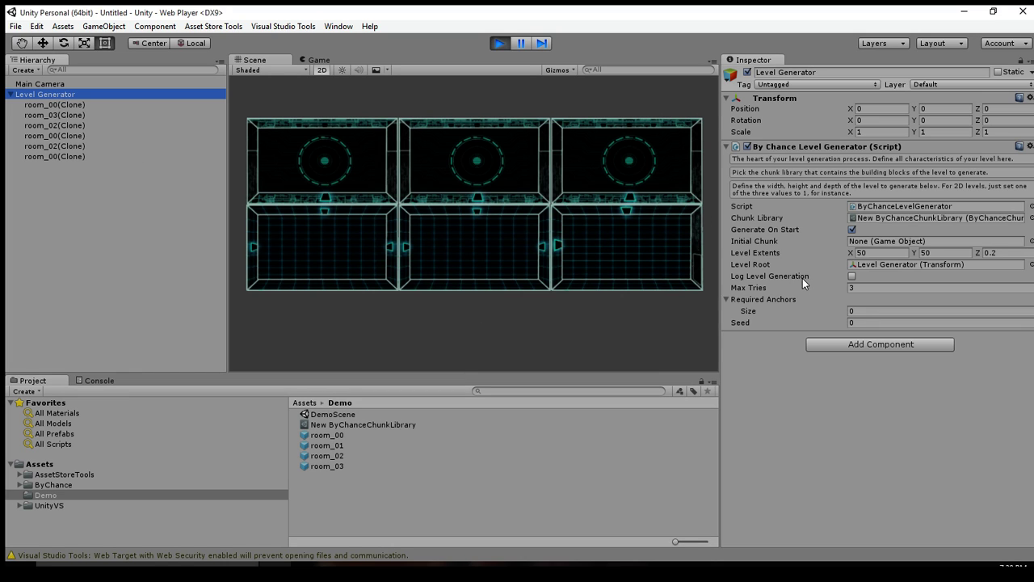